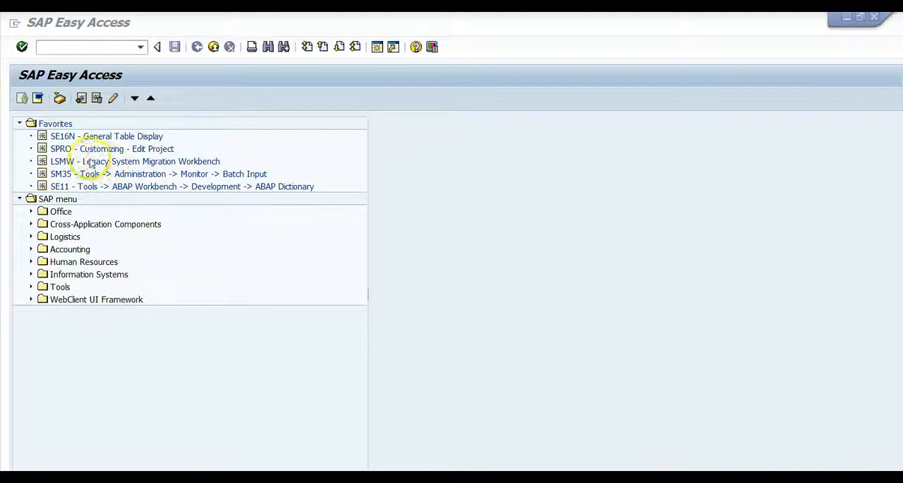
click(60, 46)
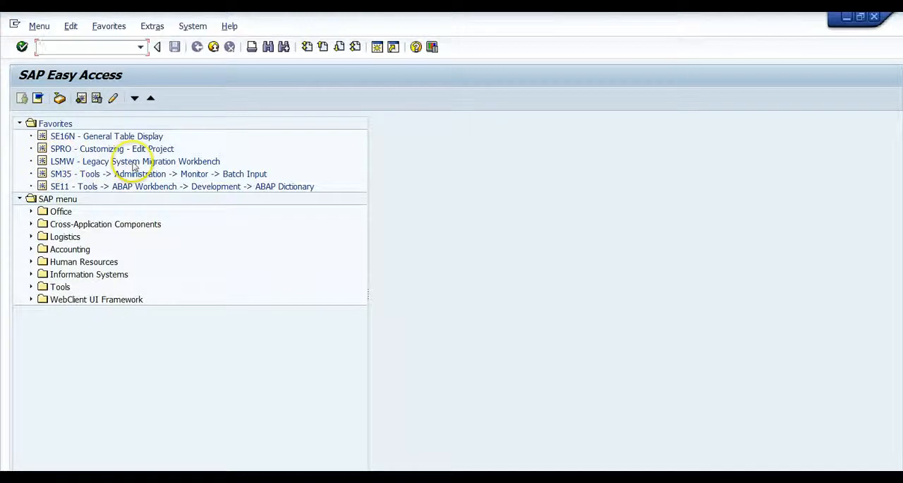
right_click(46, 124)
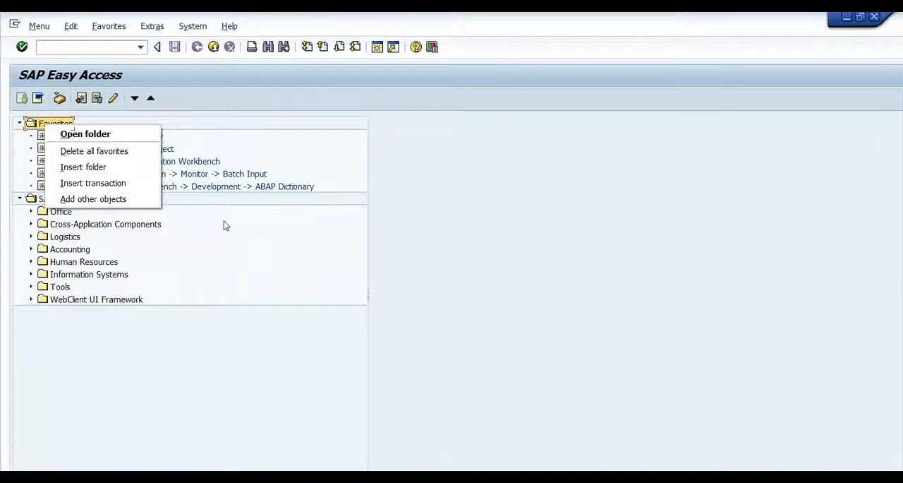
click(285, 129)
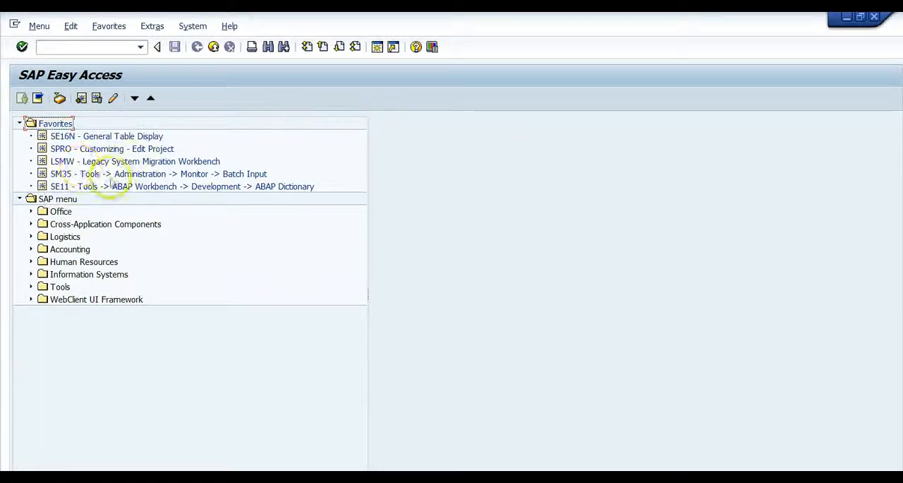
- Open the Legacy System Migration Workbench and display the object attributes for project TEST 1510, subproject 1, object 1
double_click(77, 161)
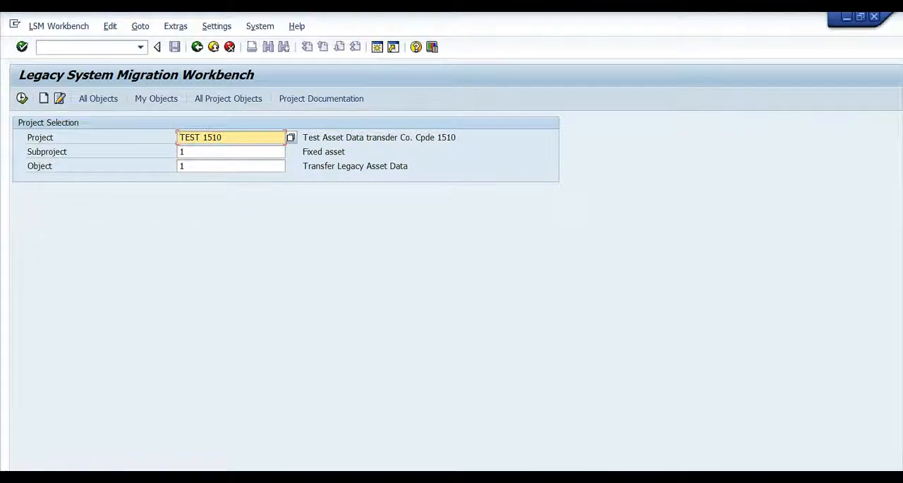
click(22, 99)
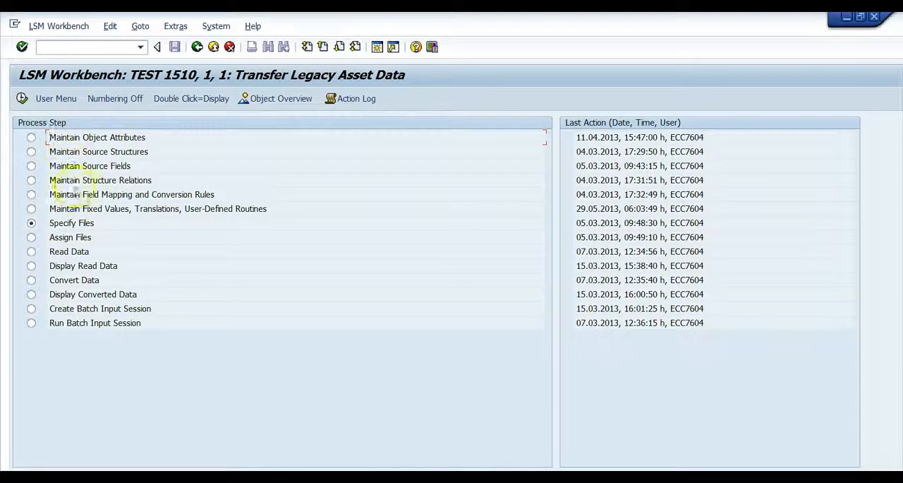
click(32, 140)
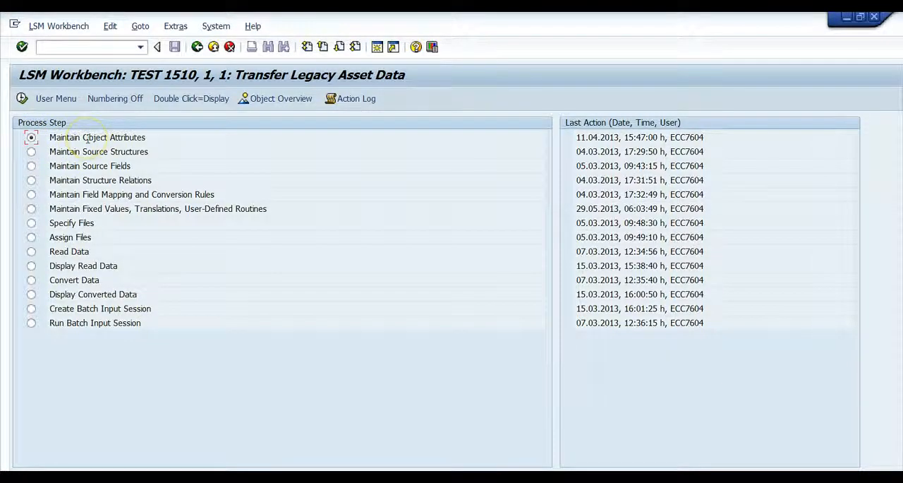
double_click(87, 138)
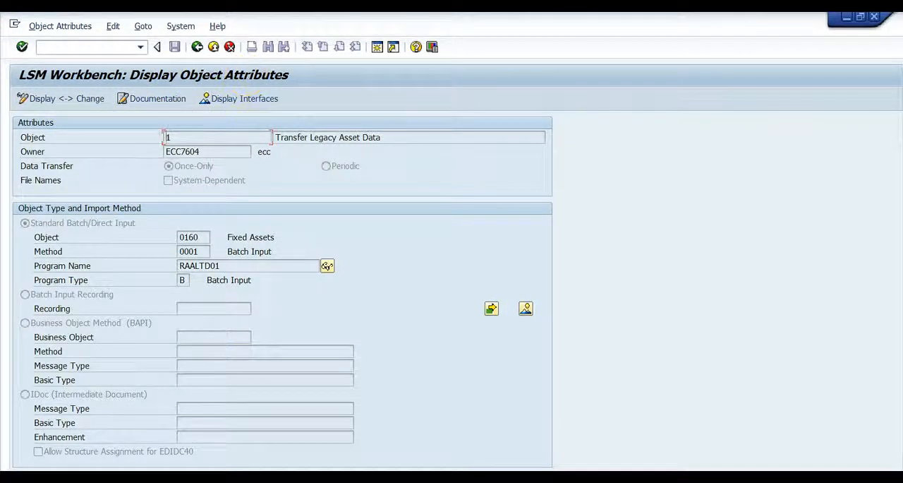
- Browse the list of standard batch/direct input objects down to 0160 Fixed Assets, then close the list
click(202, 237)
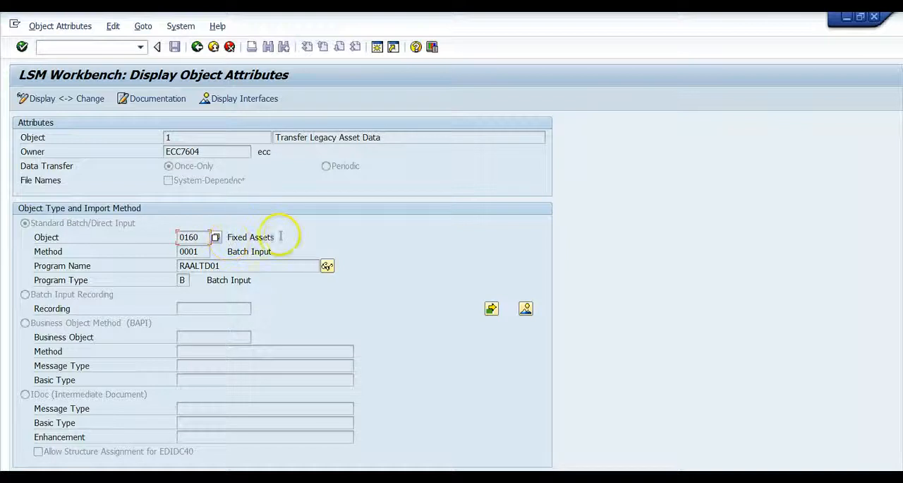
click(214, 239)
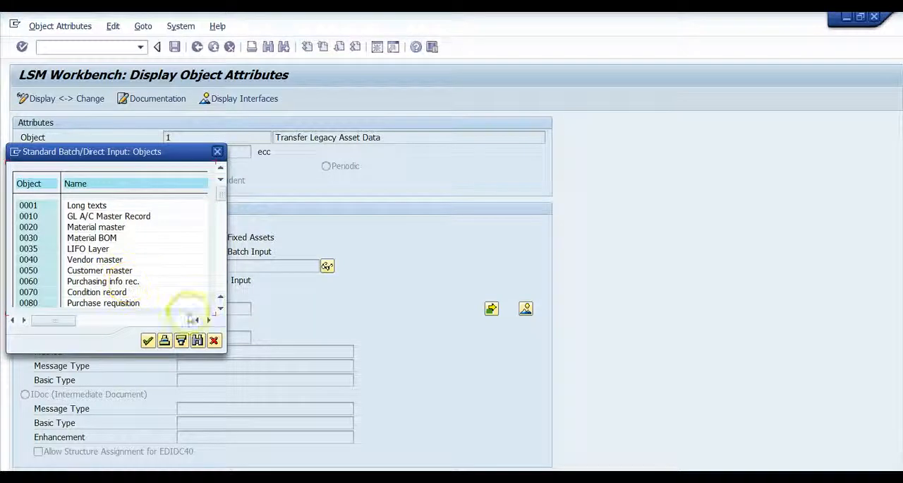
click(220, 310)
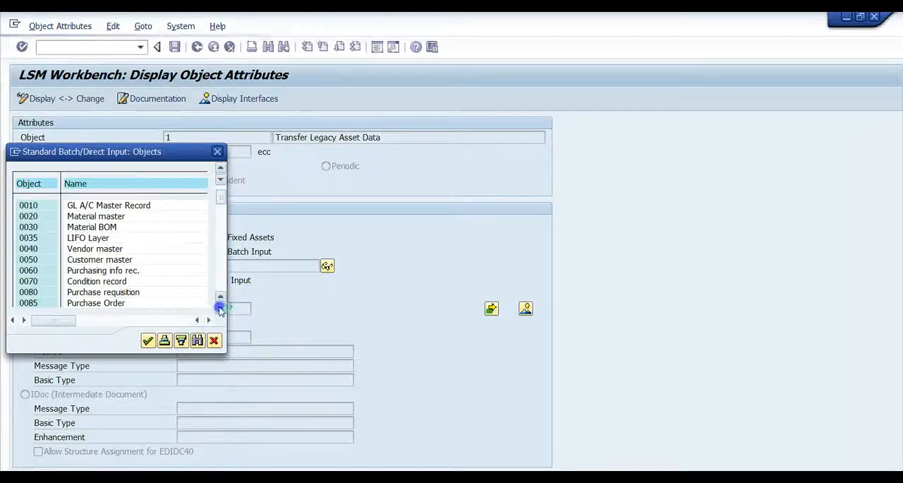
click(220, 310)
click(220, 310)
click(220, 311)
click(220, 310)
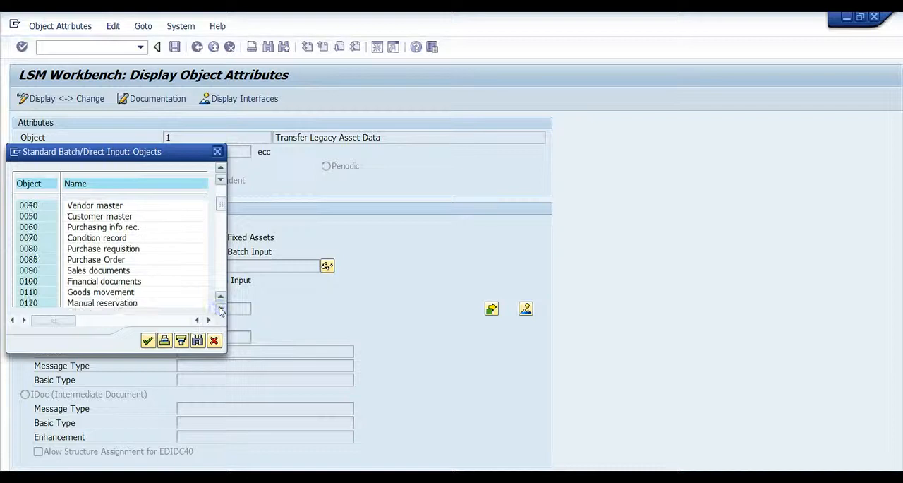
click(220, 310)
click(220, 311)
click(220, 311)
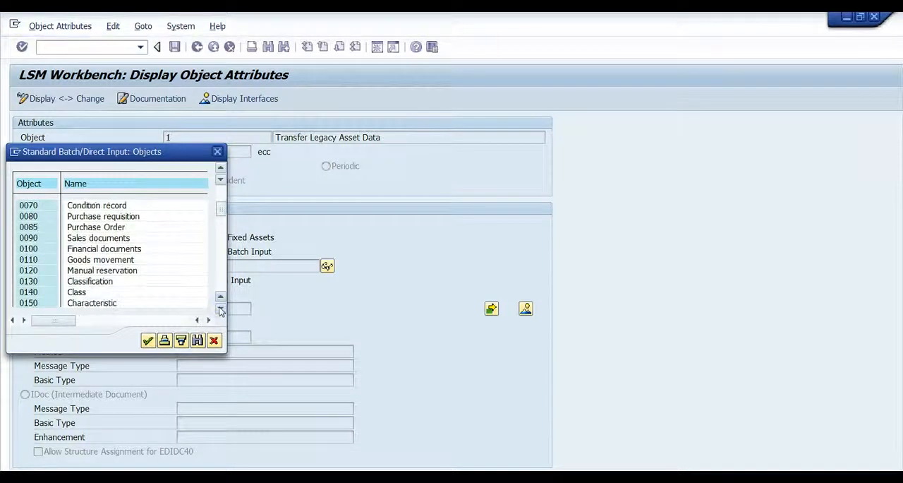
click(220, 310)
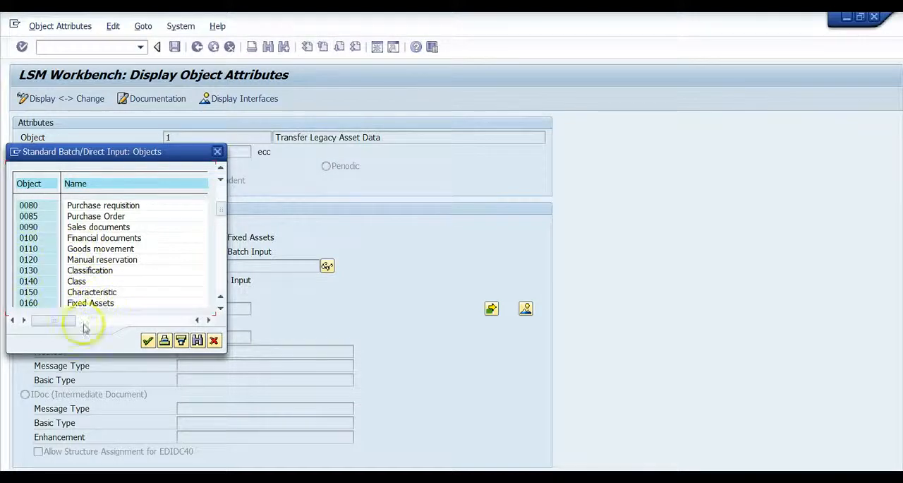
click(149, 342)
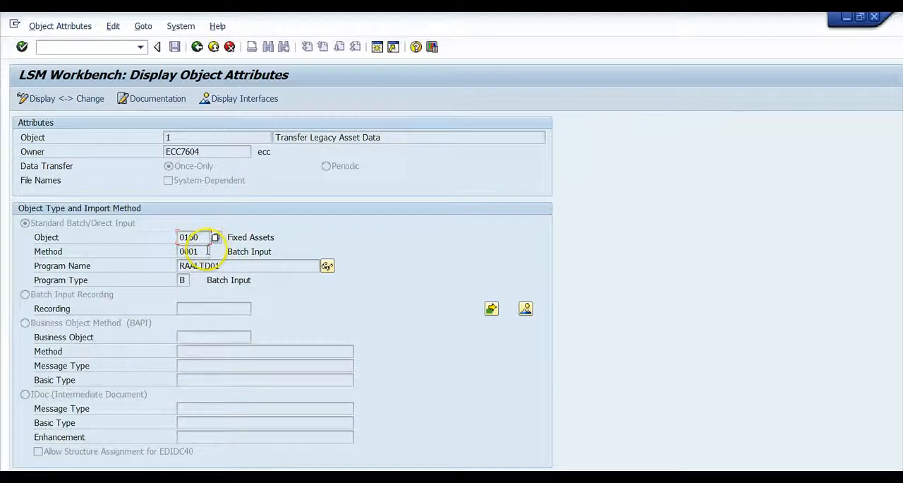
- View the import methods available for the Fixed Assets object, then return to the process step overview
click(207, 251)
click(215, 252)
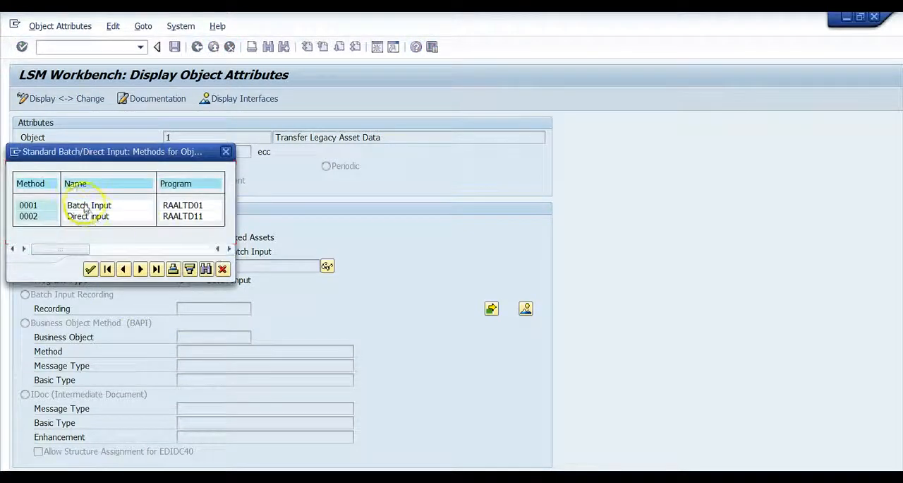
click(222, 270)
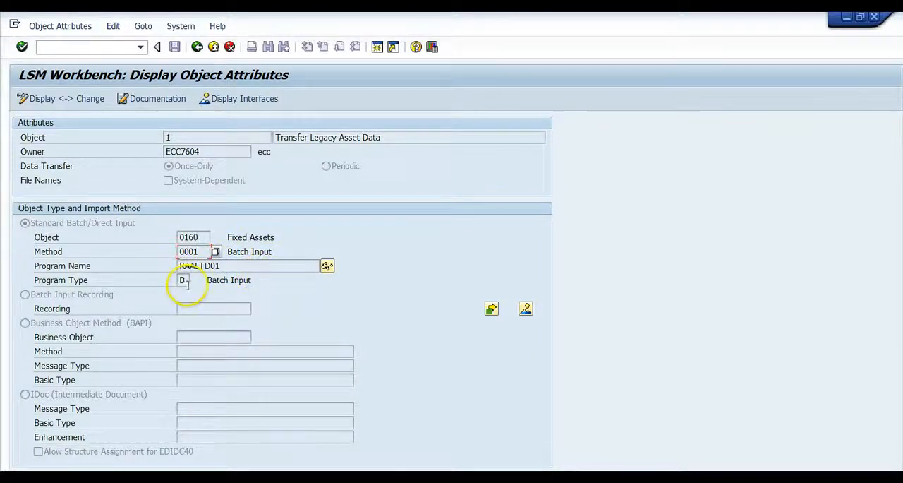
click(197, 46)
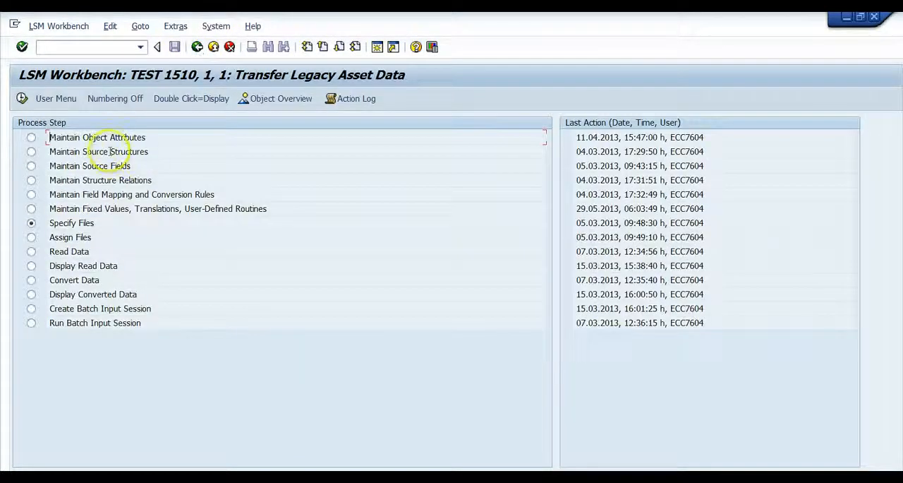
- Display the source structures defined for the Transfer Legacy Asset Data object, then return to the process steps
double_click(111, 152)
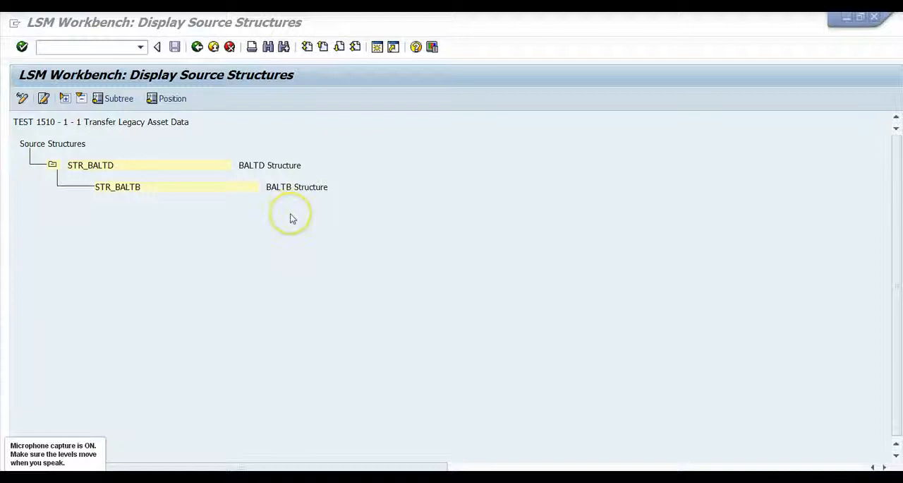
click(198, 48)
click(198, 47)
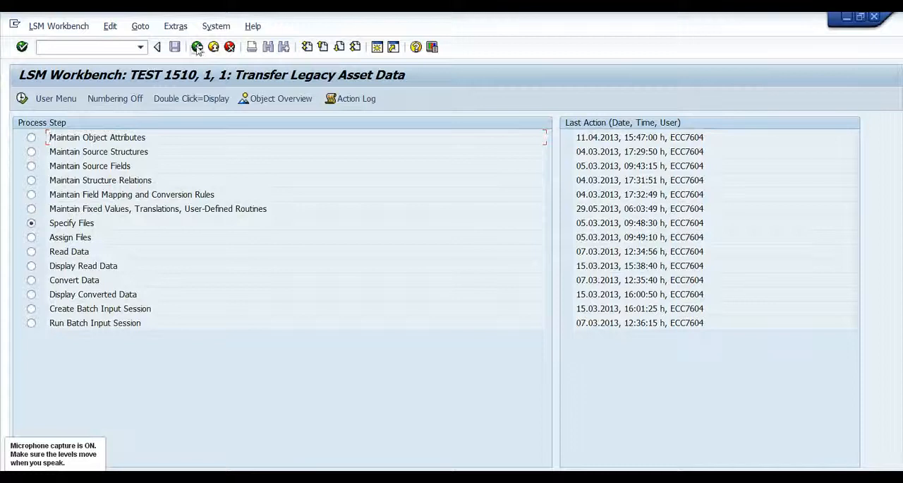
- Display the object overview of Transfer Legacy Asset Data in table form
click(267, 98)
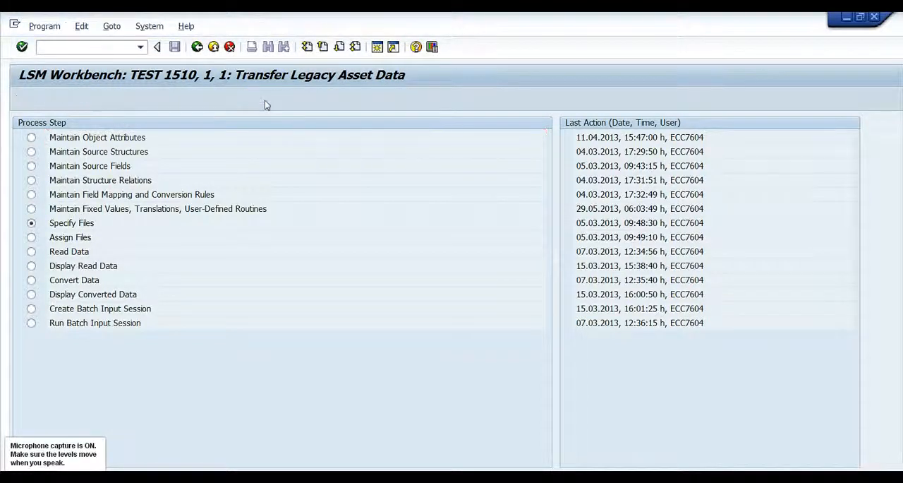
click(357, 240)
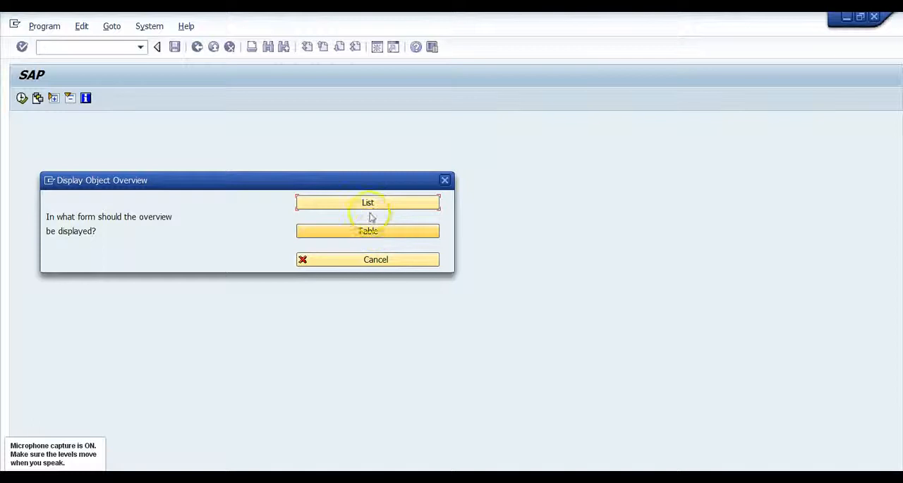
click(367, 203)
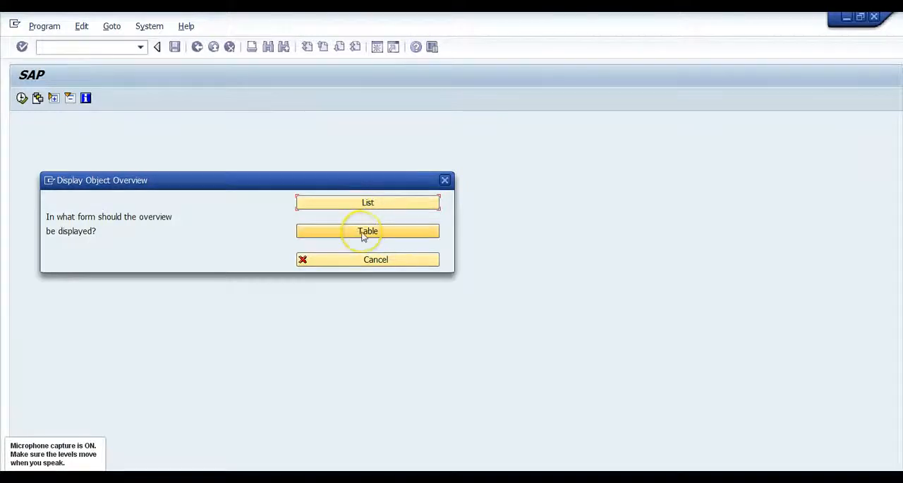
click(364, 234)
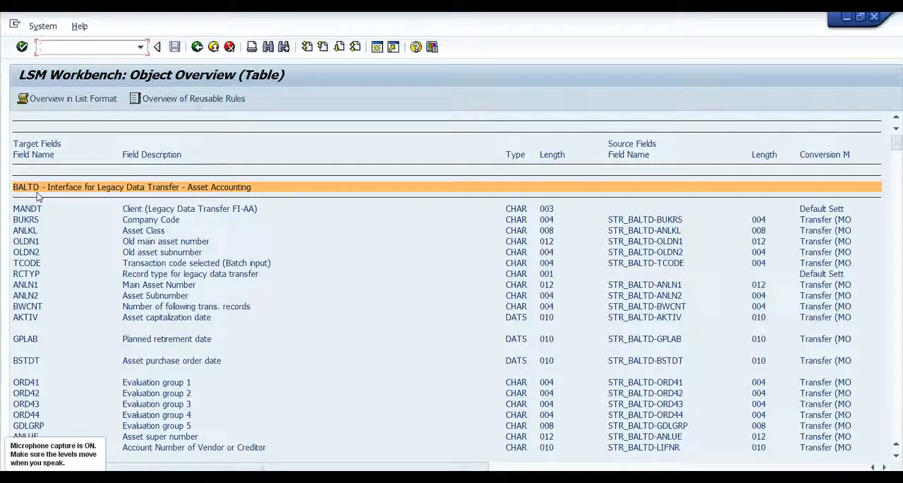
- Examine the BALTD target fields in the overview table with their types, lengths and assigned source fields
click(38, 191)
click(257, 329)
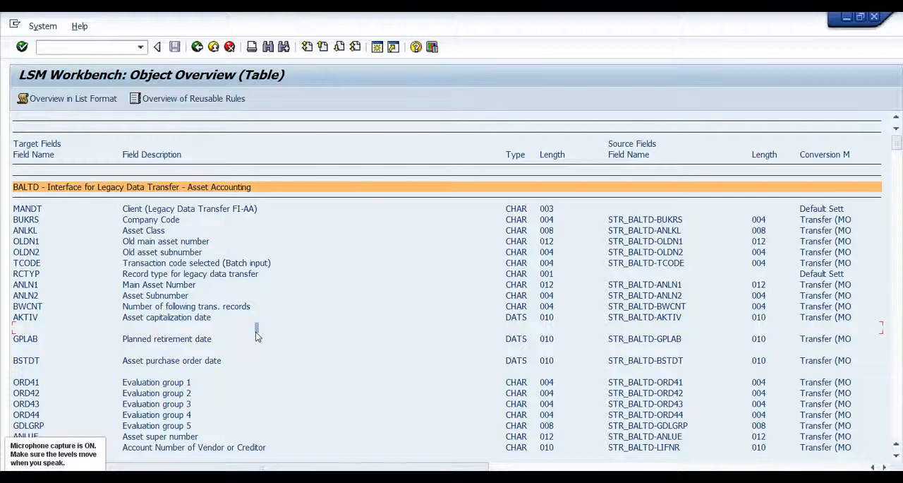
scroll(256, 332, down, 3)
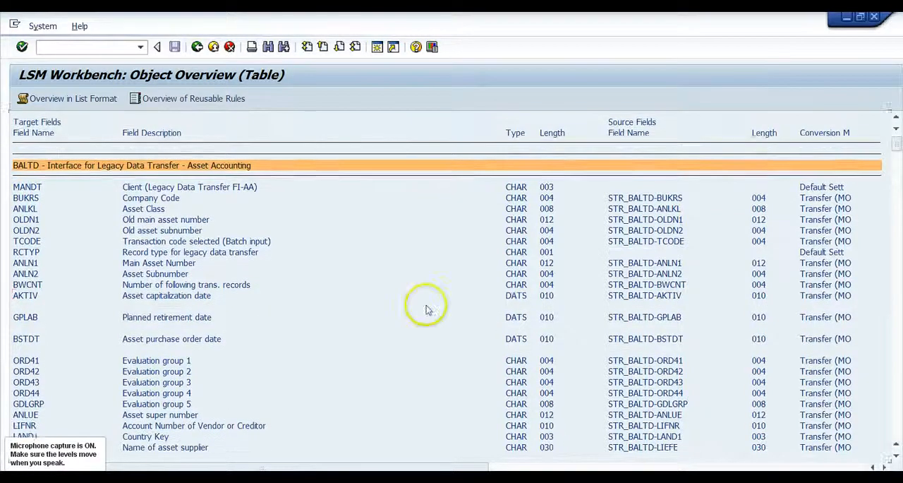
click(896, 419)
click(898, 419)
click(897, 419)
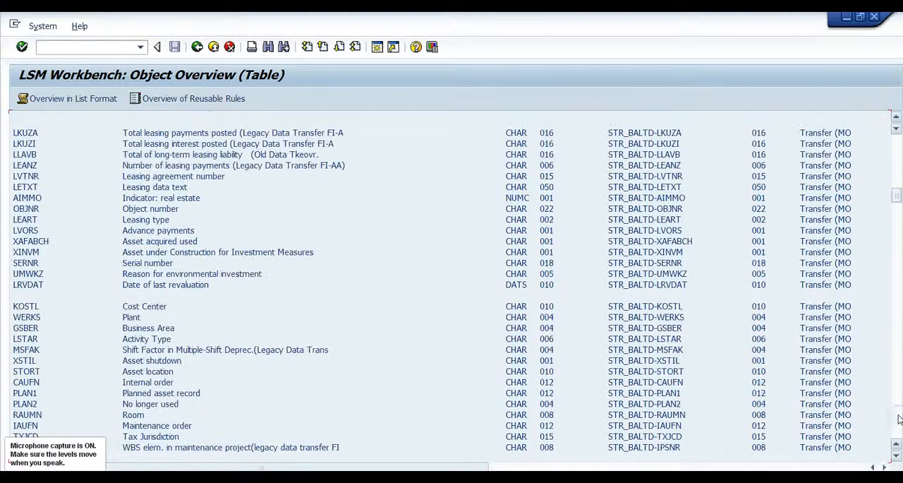
click(897, 419)
click(898, 420)
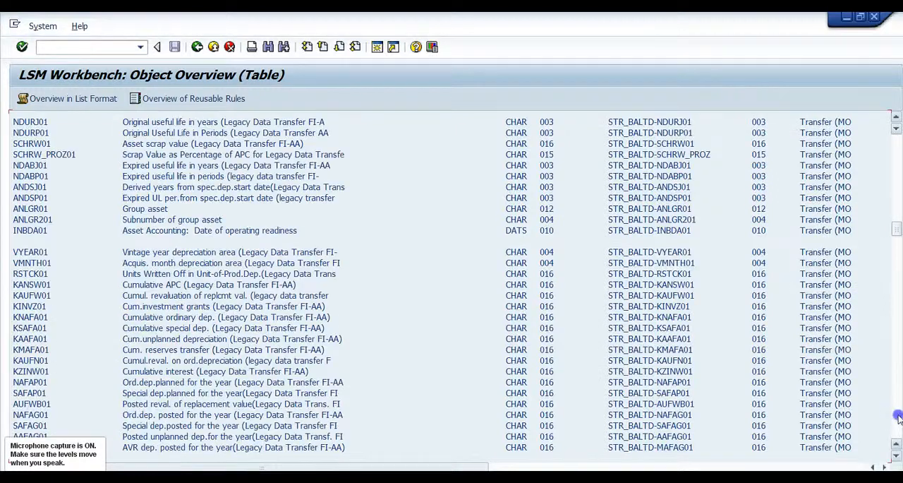
click(897, 419)
click(897, 419)
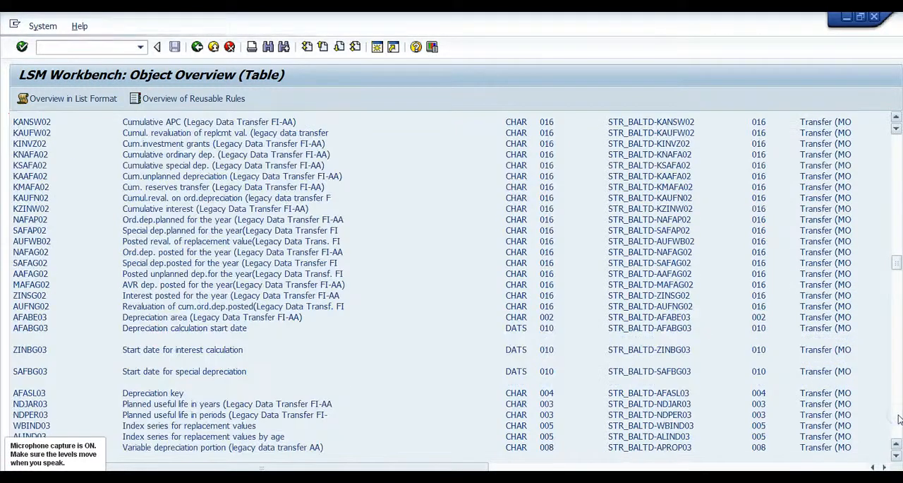
click(898, 419)
click(898, 419)
click(897, 419)
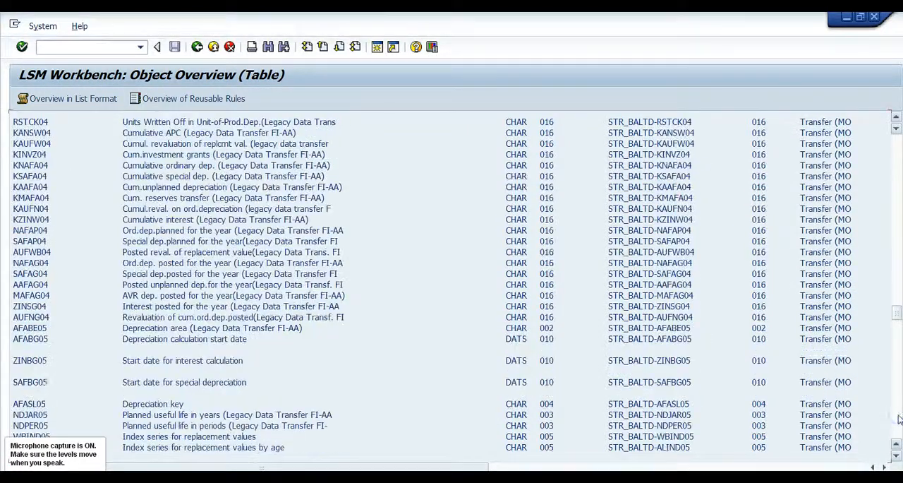
click(897, 419)
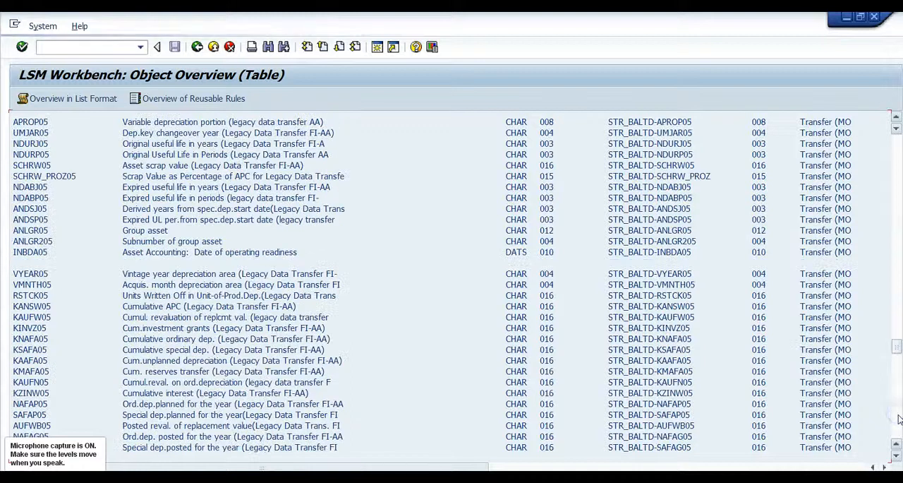
click(898, 419)
click(897, 419)
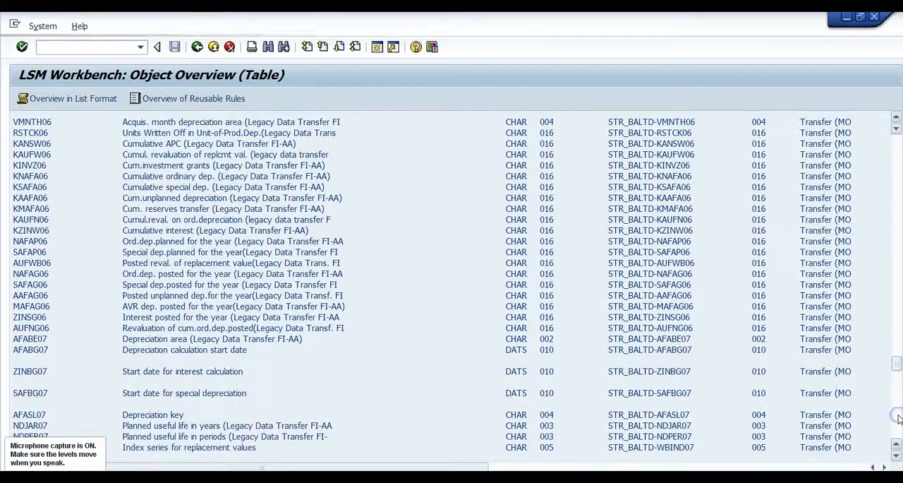
click(897, 419)
click(898, 419)
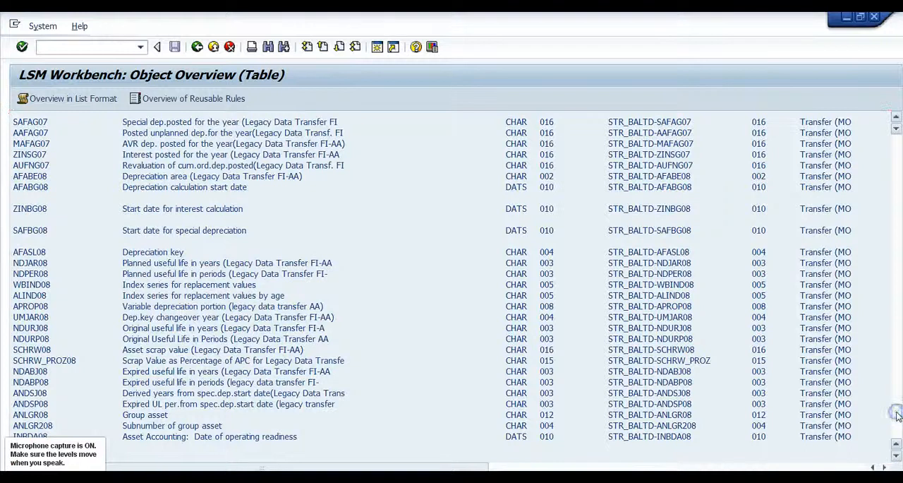
- Examine the fields of the BALTB transaction structure near the end of the overview table
click(896, 415)
click(895, 429)
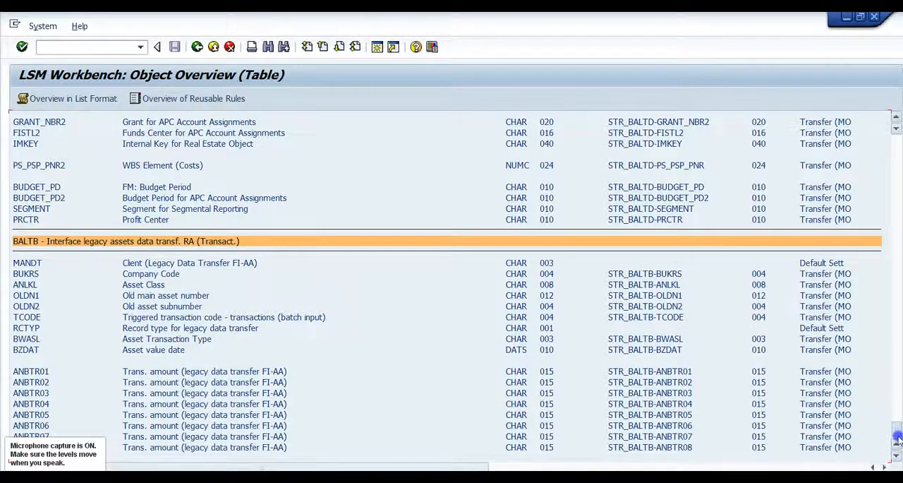
scroll(395, 318, down, 1)
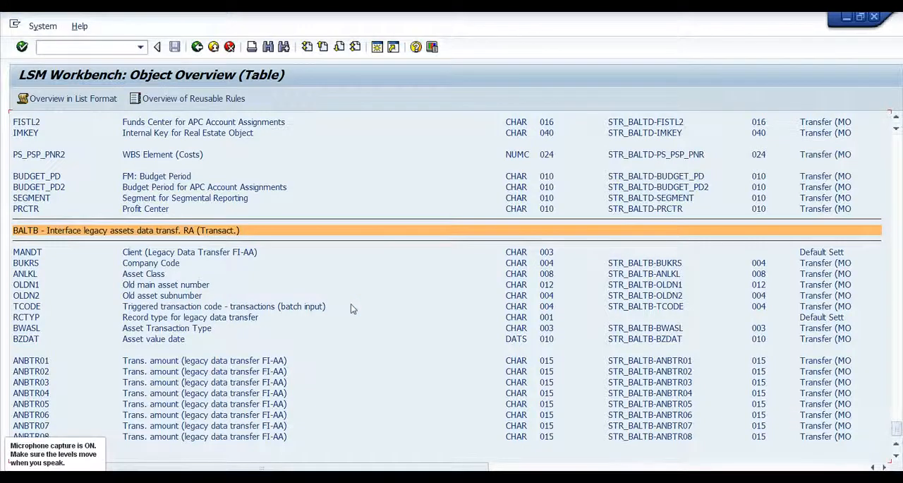
drag(895, 426, 896, 427)
- From the SAP Easy Access session, start SE11 and display the components of the BALTD structure
mouse_move(338, 476)
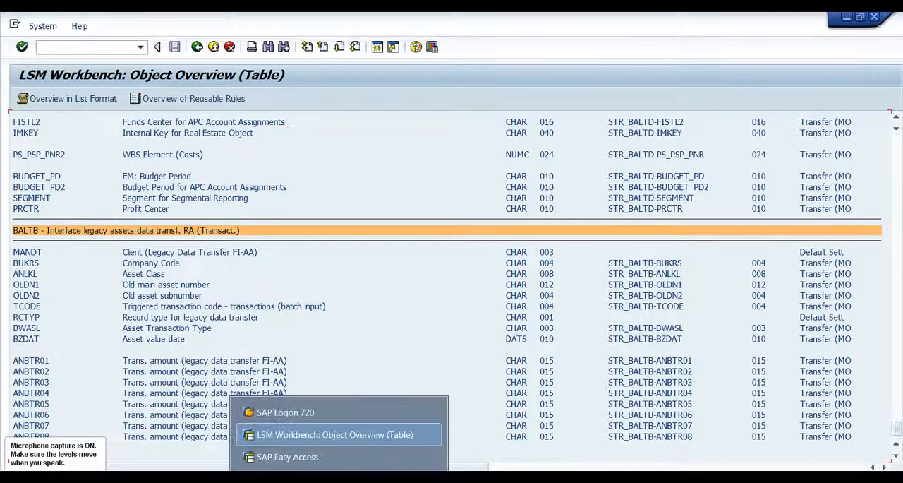
click(315, 457)
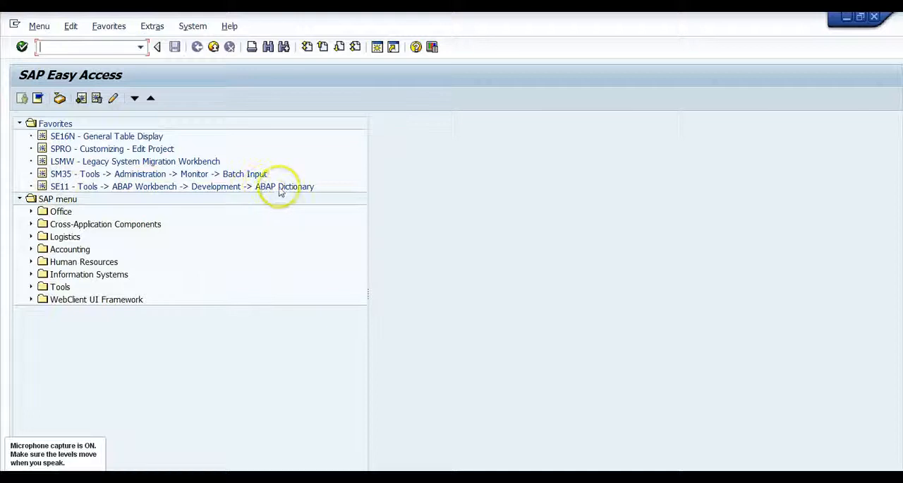
click(60, 188)
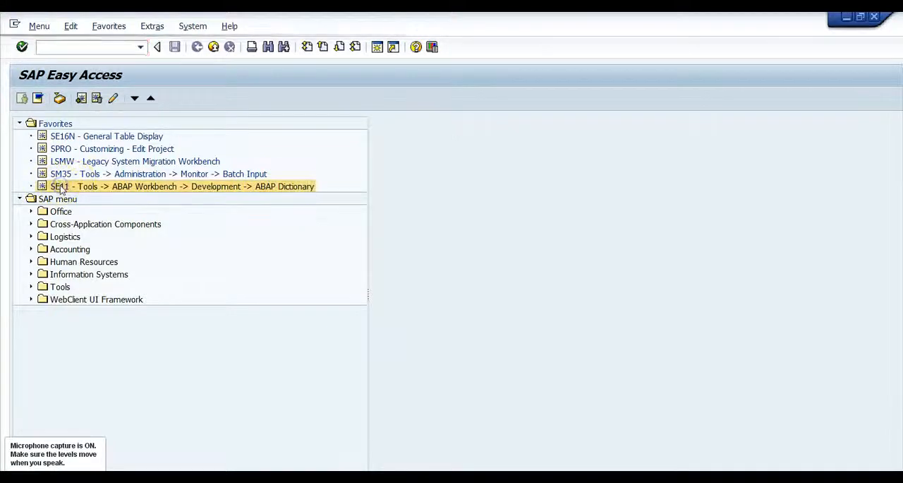
double_click(60, 188)
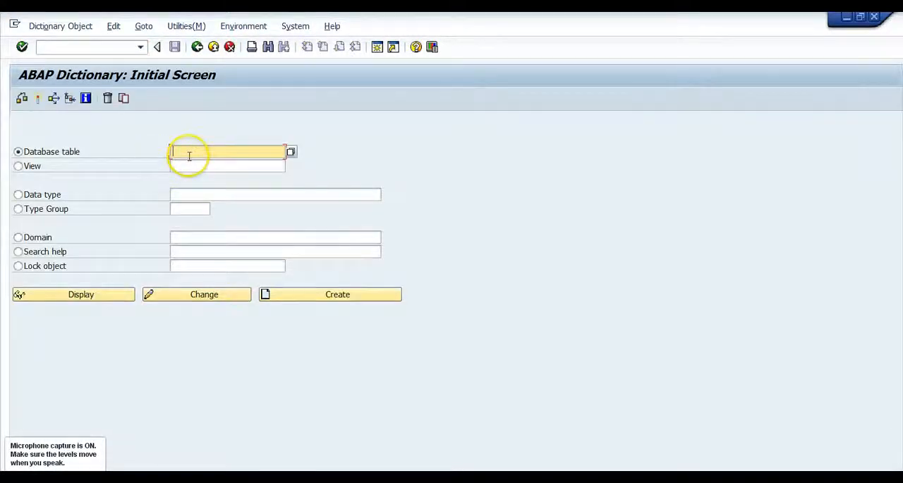
text(ba)
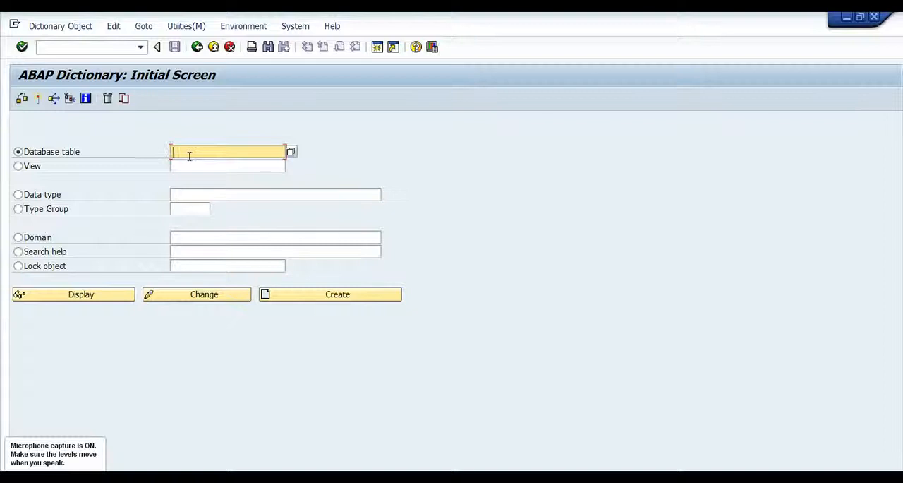
text(ltd)
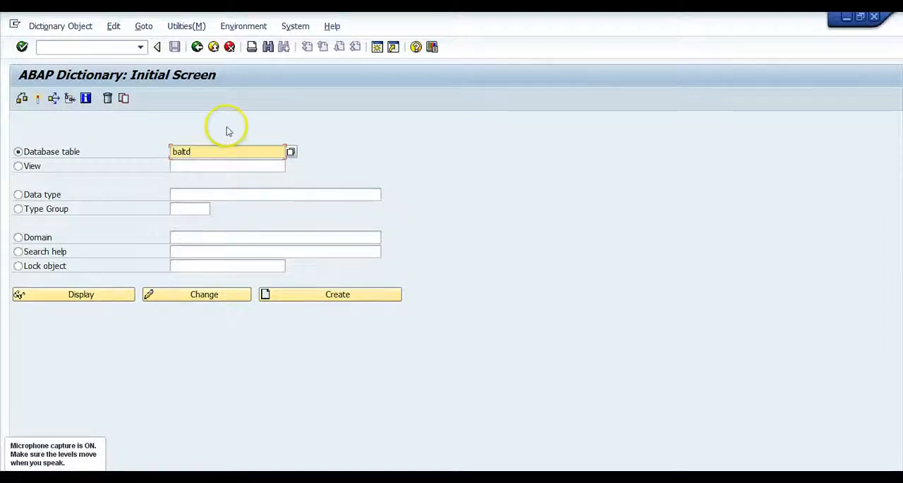
click(79, 296)
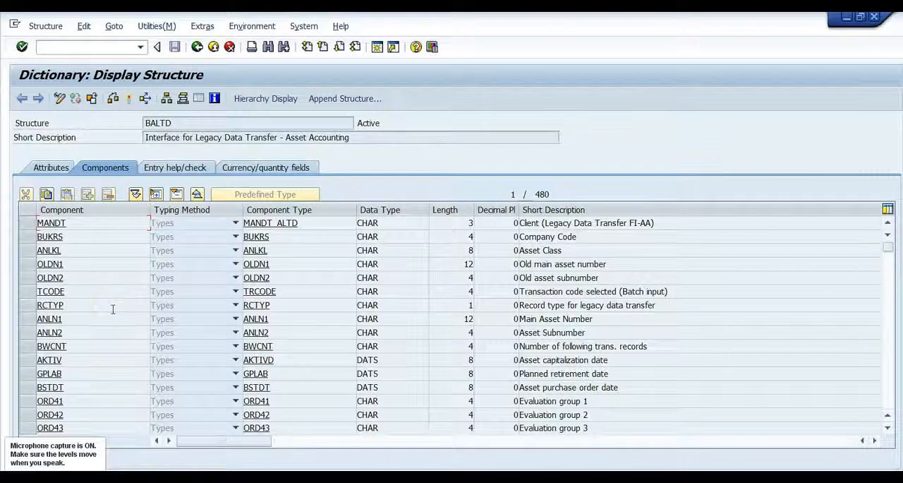
click(188, 274)
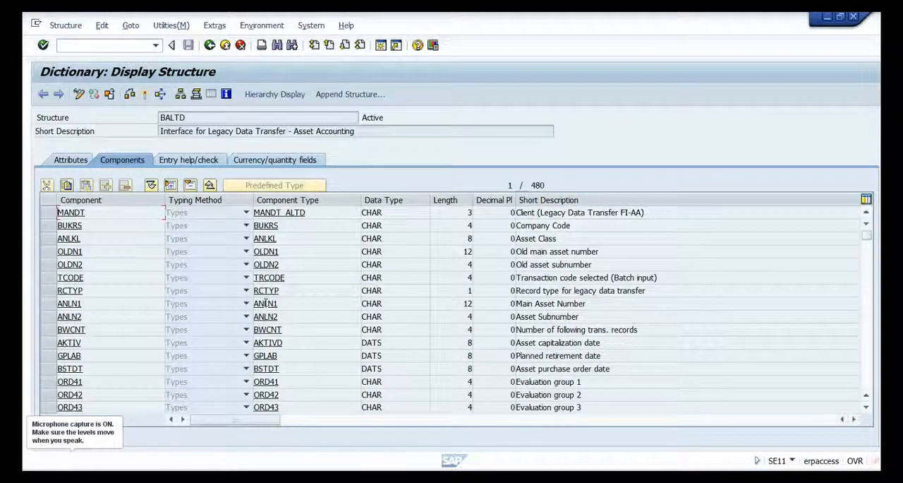
- In another SAP Easy Access session, start SE16N and try to display the entries of BALTD
click(421, 477)
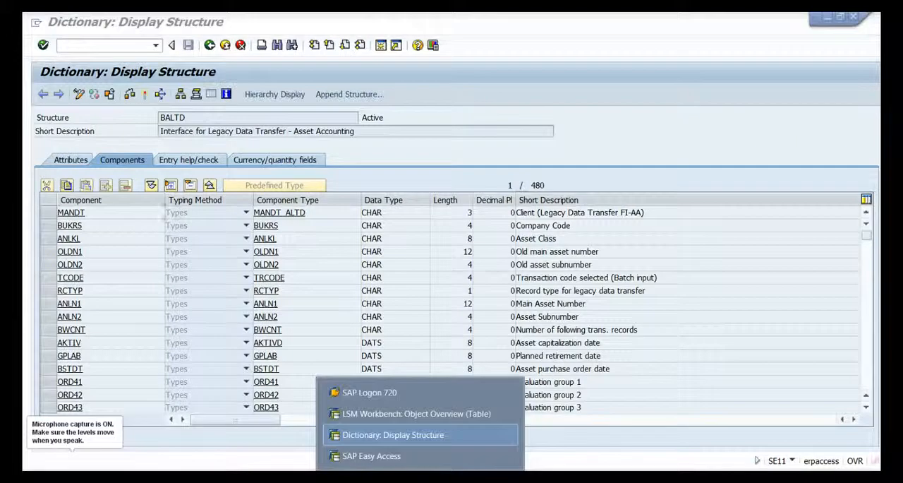
click(385, 457)
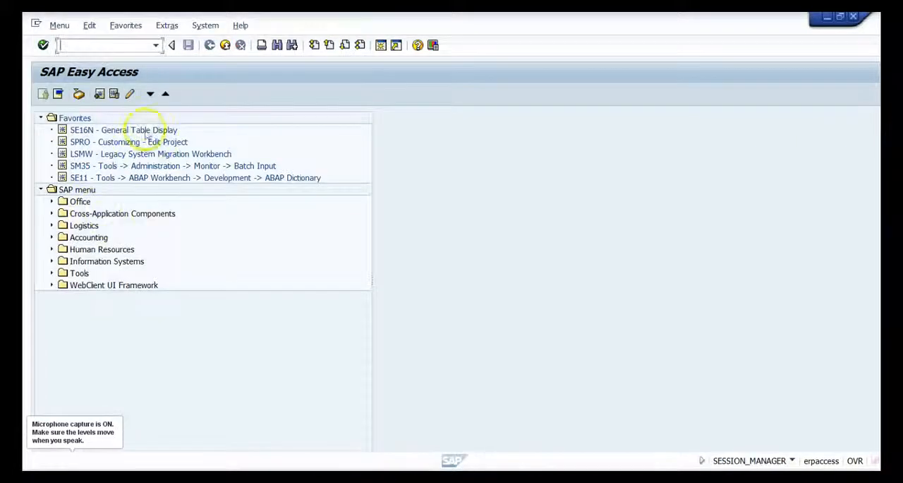
double_click(82, 131)
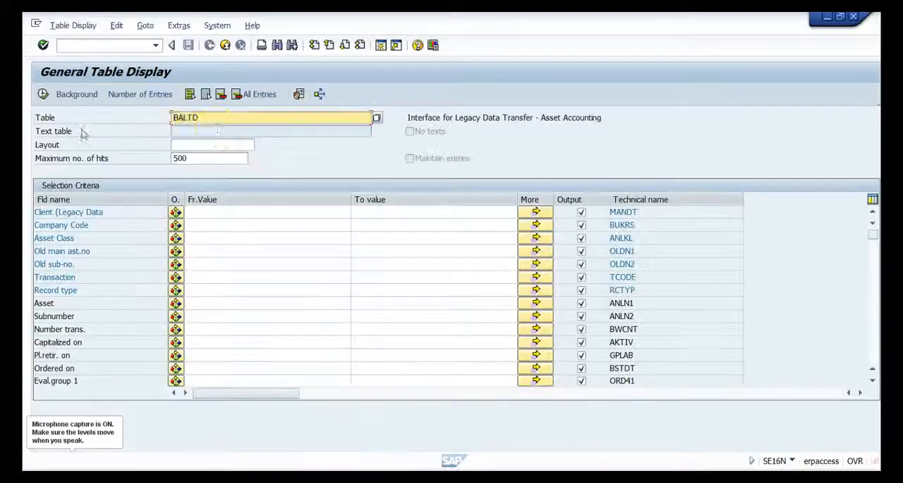
click(216, 128)
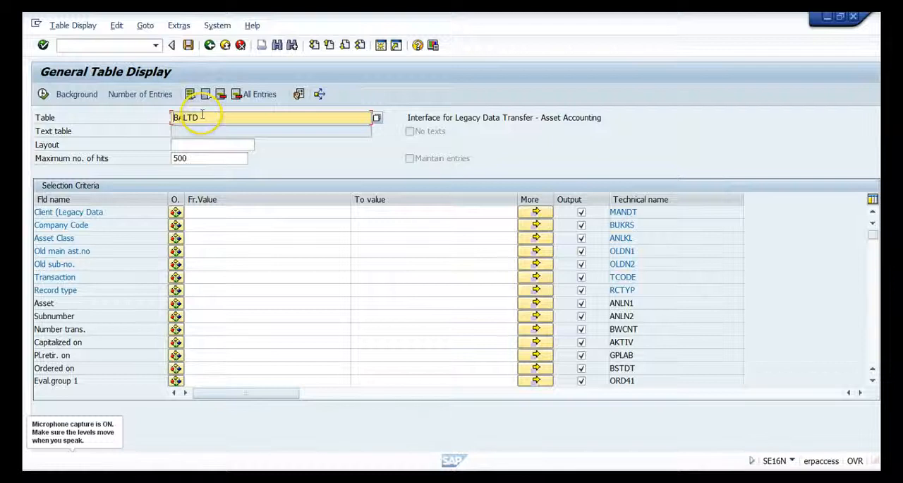
click(43, 94)
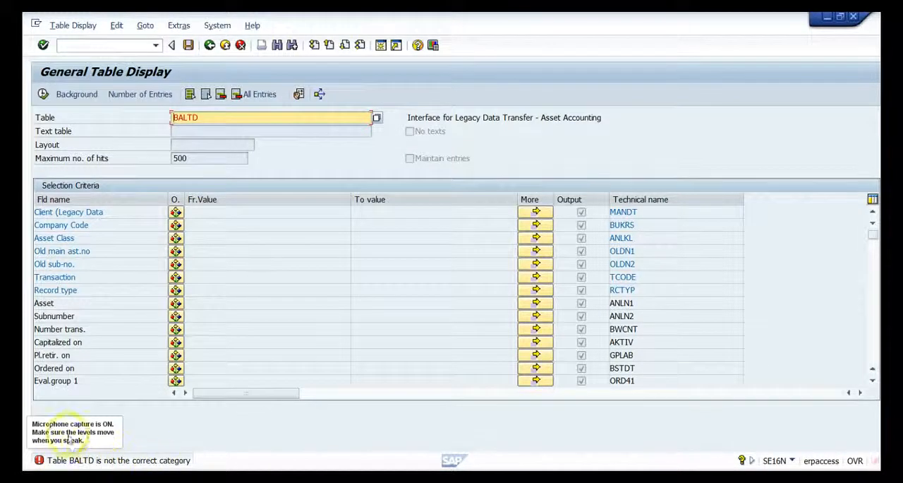
- Display the entries of table ANLH in General Table Display, then return to its selection criteria
drag(199, 118, 148, 120)
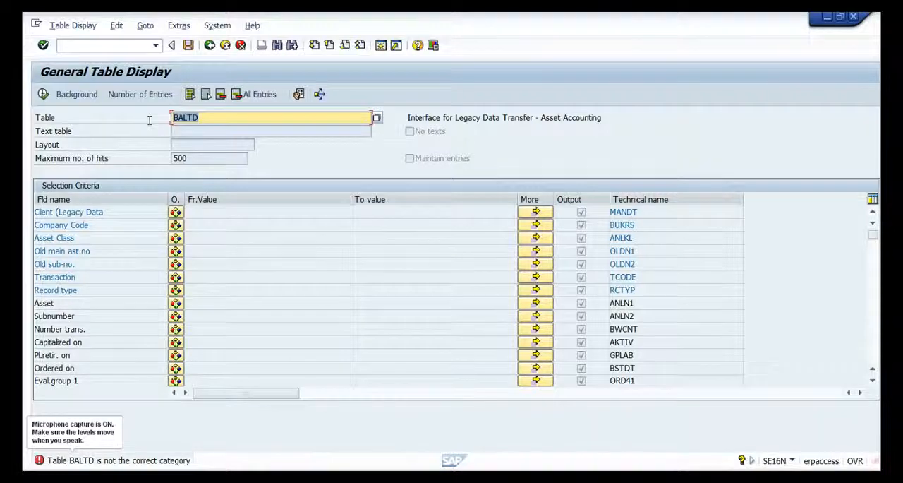
text(a)
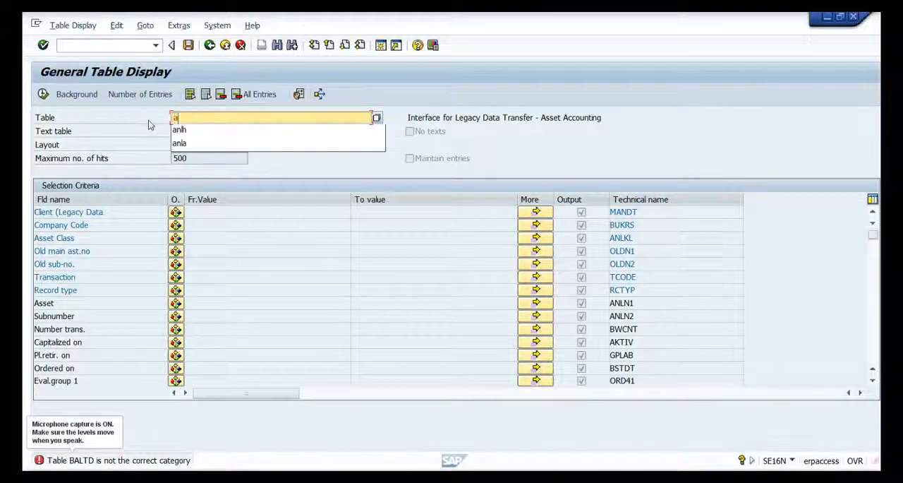
text(nh)
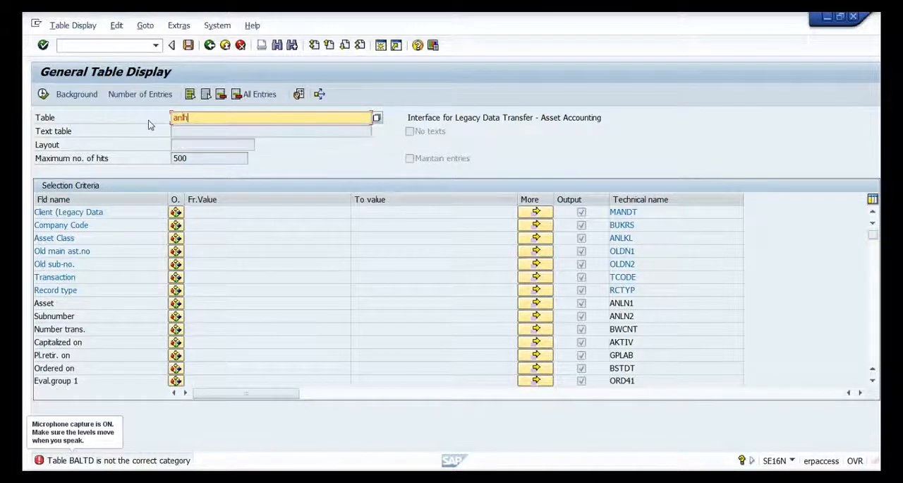
key(Return)
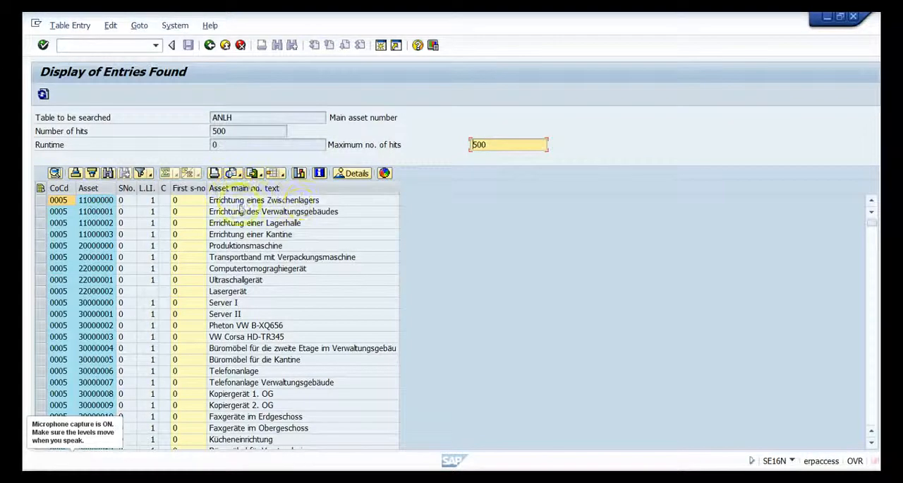
click(209, 45)
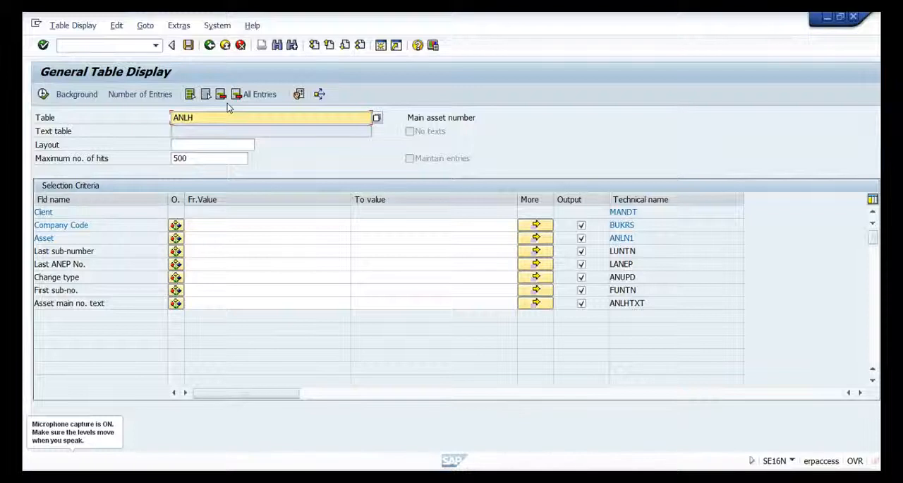
click(199, 117)
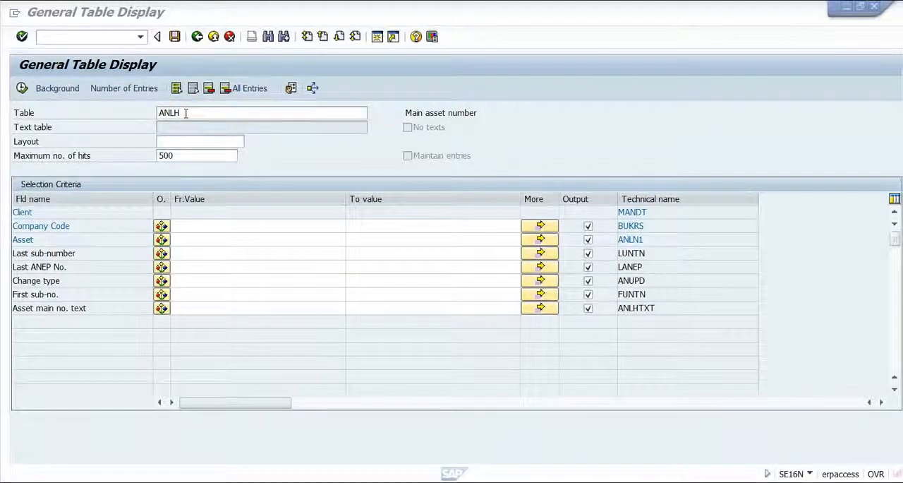
- Switch to the LSM Workbench session and display the object's source fields, collapsing and re-expanding the STR_BALTD structure
mouse_move(378, 482)
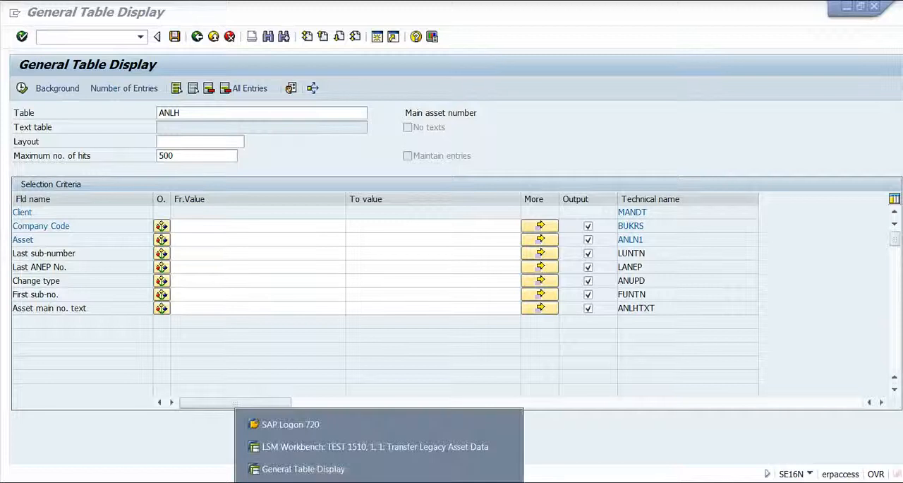
click(363, 449)
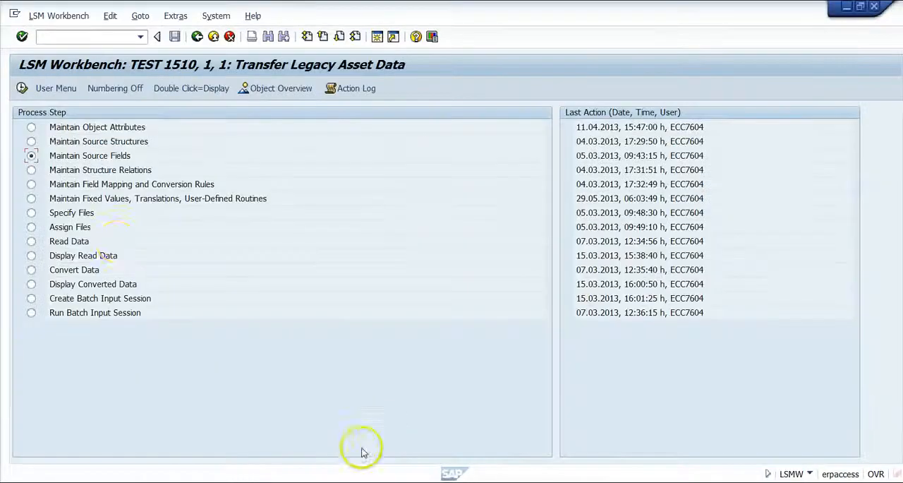
double_click(110, 156)
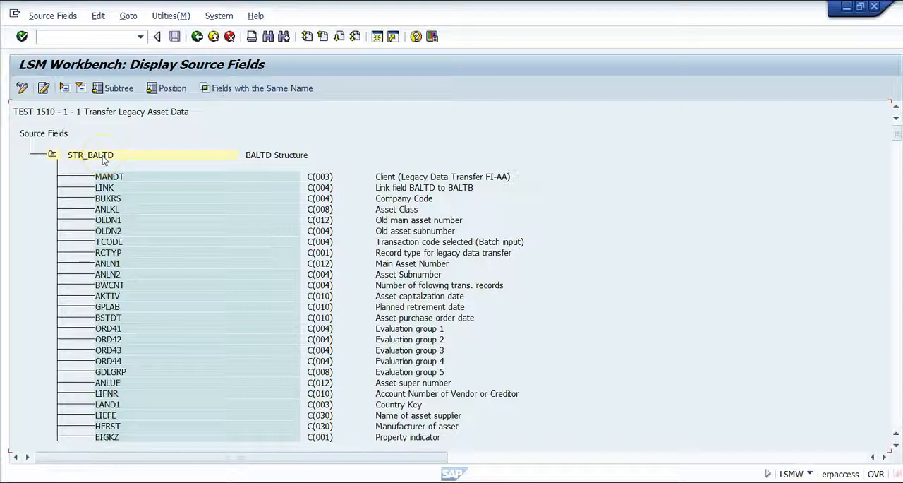
click(52, 155)
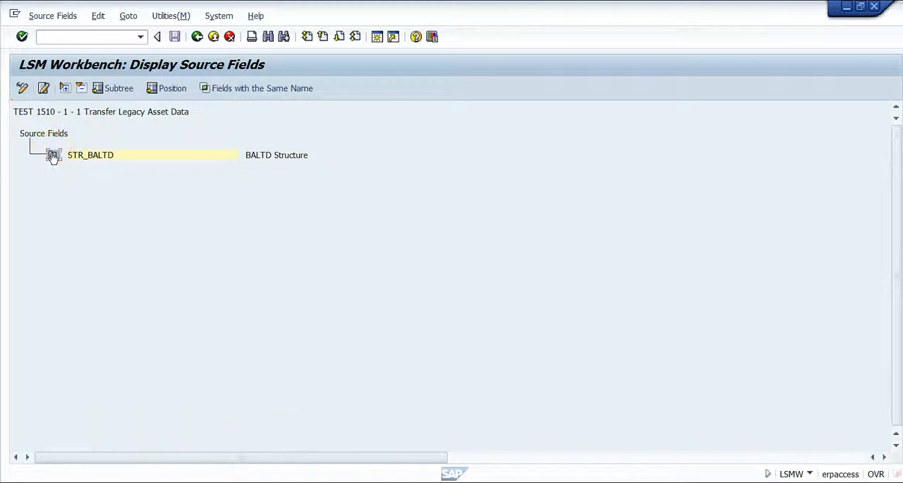
click(52, 155)
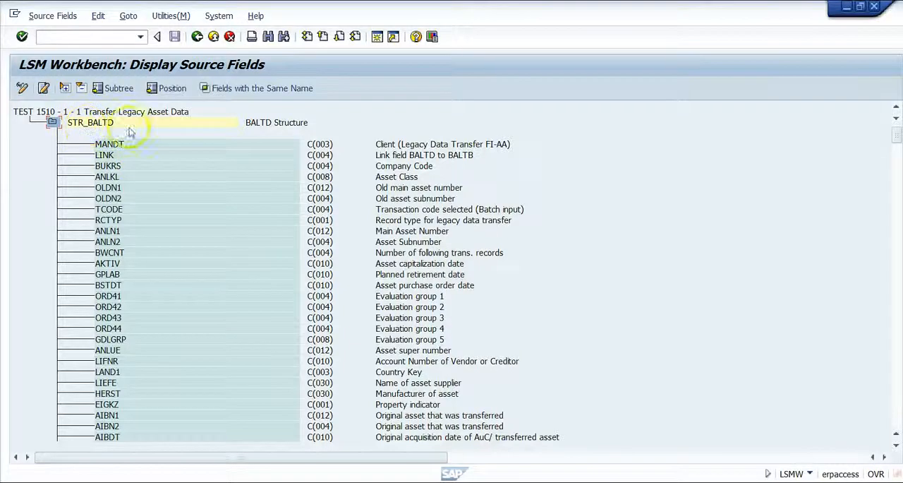
- Expand the STR_BALTB structure below the STR_BALTD fields to view its source fields, then go back to the start of the list
drag(896, 136, 898, 432)
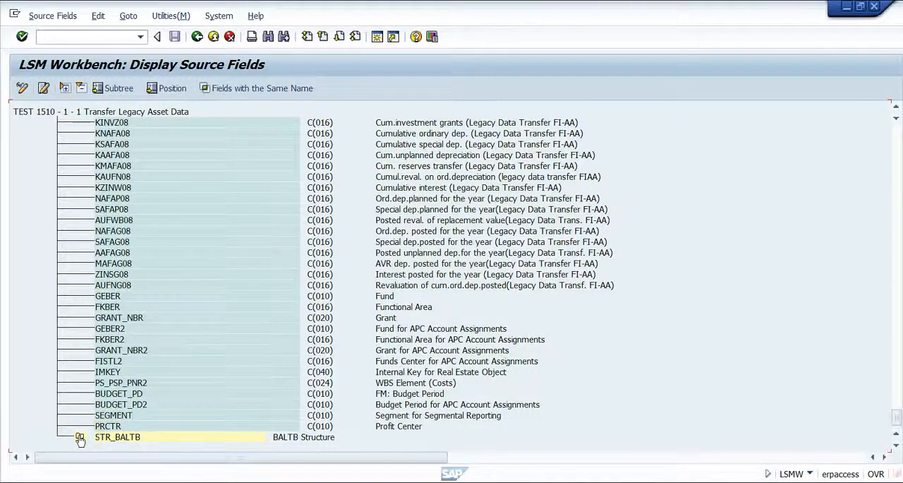
click(79, 437)
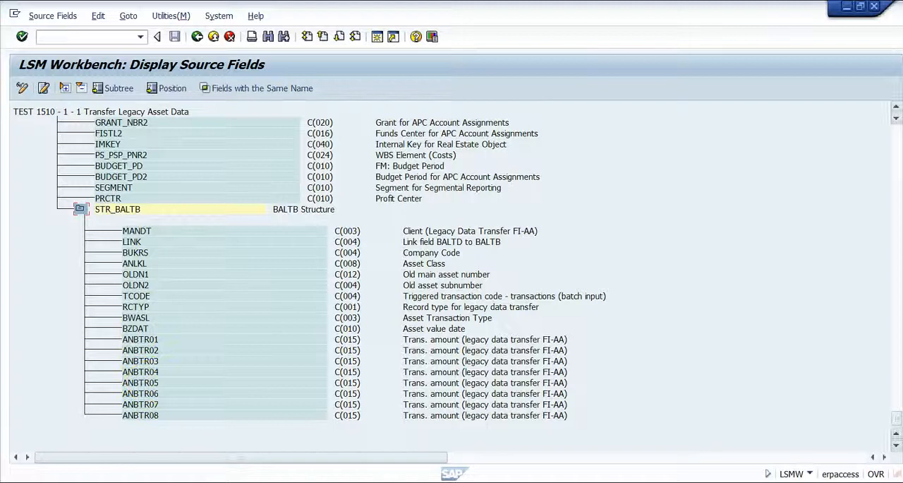
drag(896, 418, 893, 123)
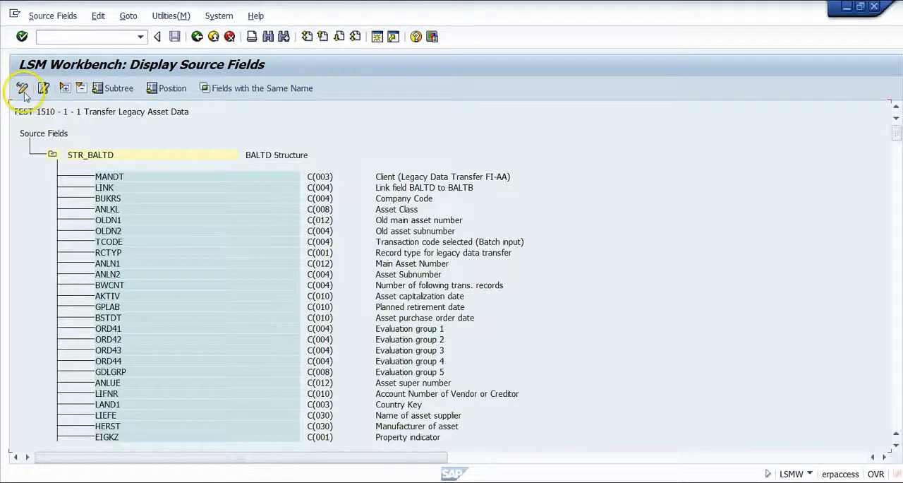
- Switch the source fields to change mode and view the form for creating a field in STR_BALTD, then cancel it
click(22, 89)
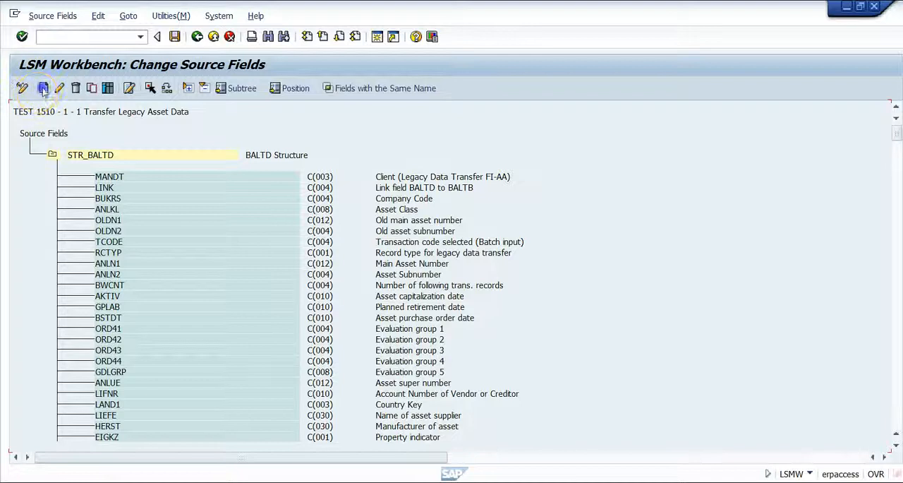
click(86, 156)
click(44, 90)
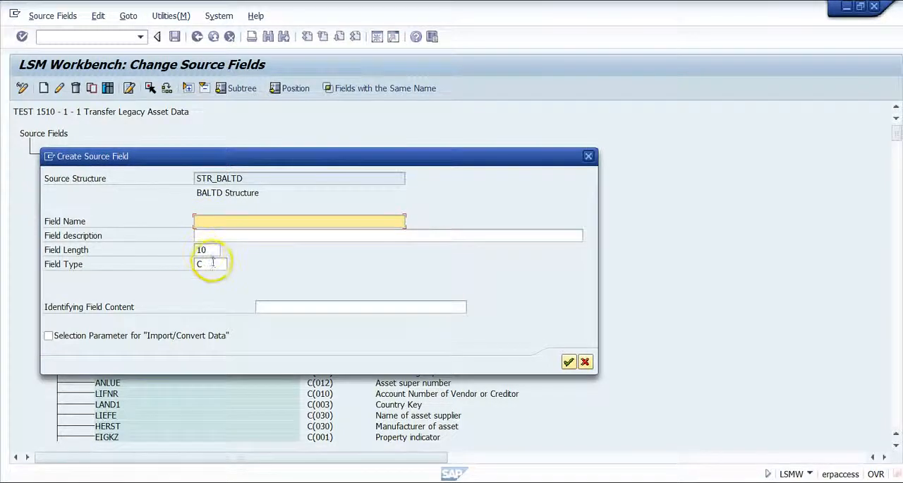
click(585, 362)
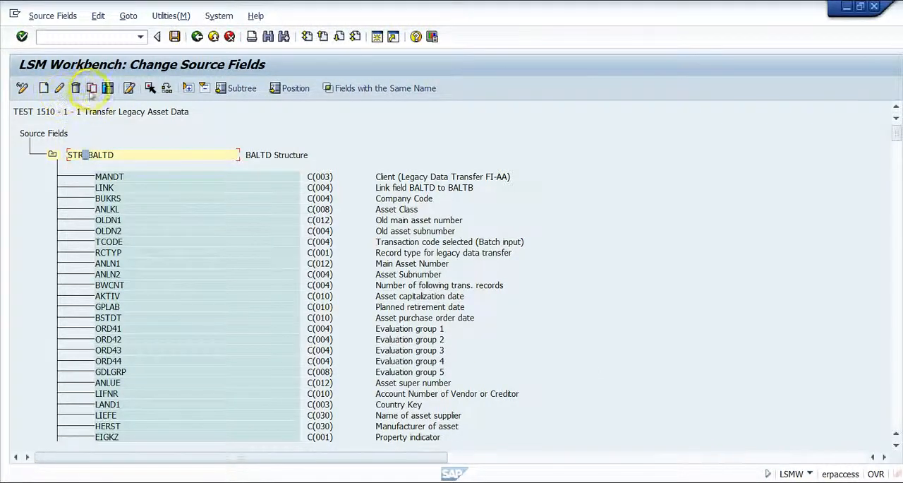
- Review the options for copying source fields into STR_BALTD, close them without copying and return to the process steps
click(91, 88)
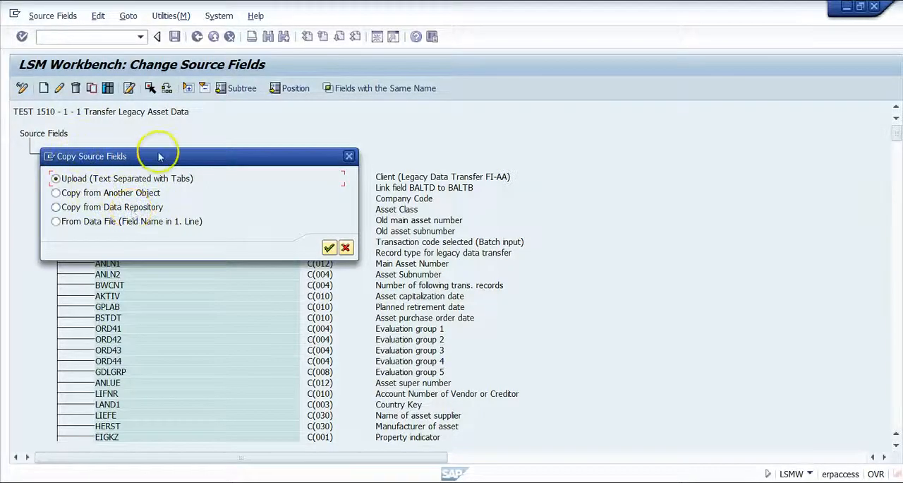
drag(159, 156, 196, 236)
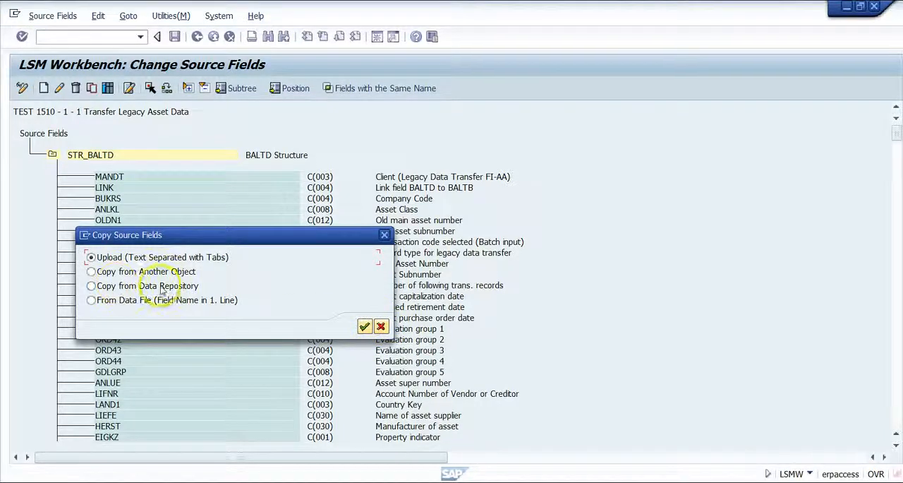
click(364, 326)
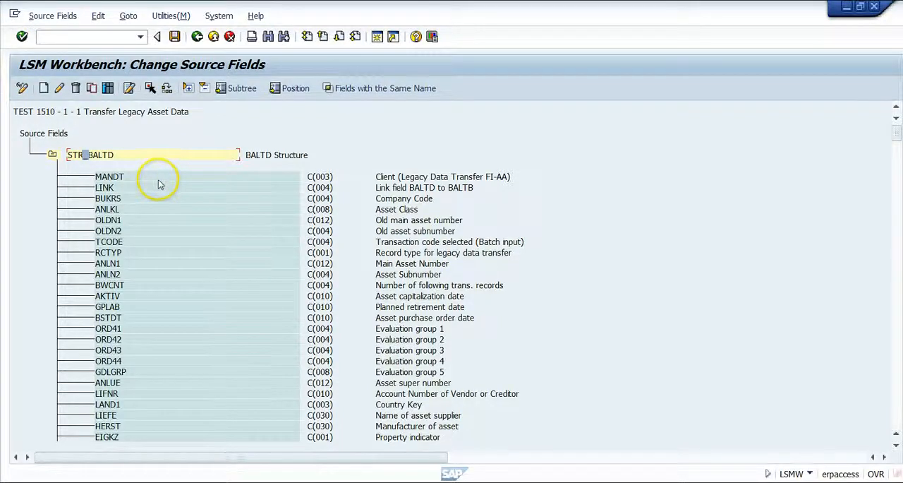
click(214, 37)
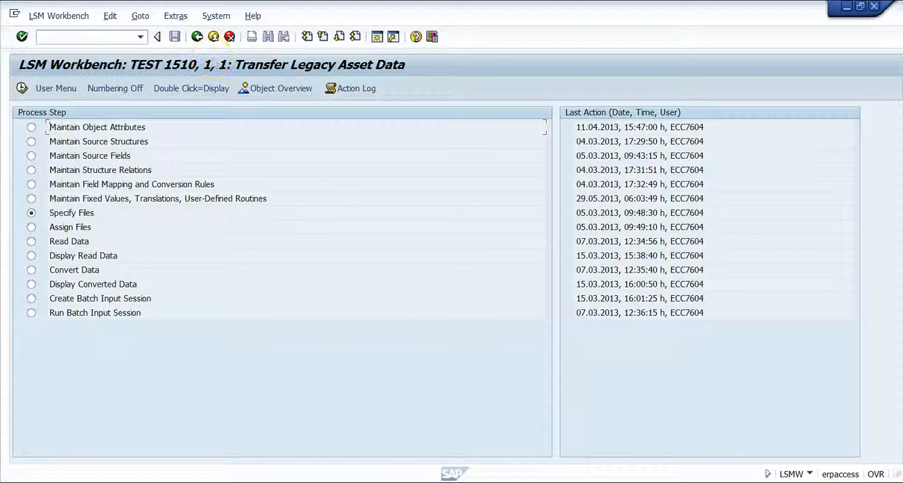
- Display the BALTD and BALTB structure relations, switch them to change mode, and return to the process steps without editing
click(74, 171)
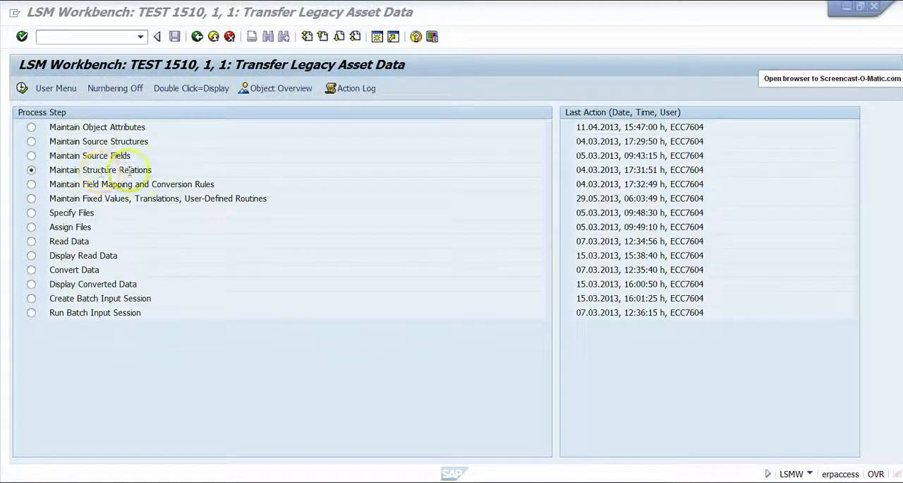
double_click(107, 171)
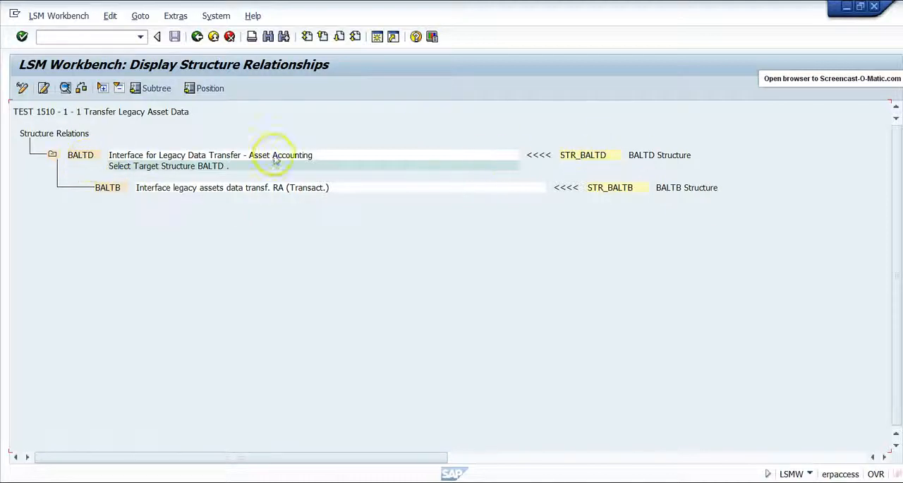
click(22, 91)
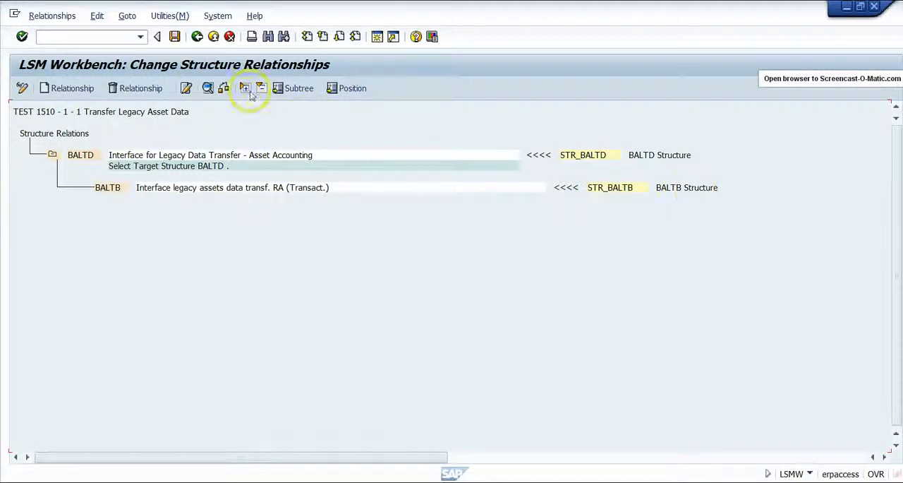
click(215, 40)
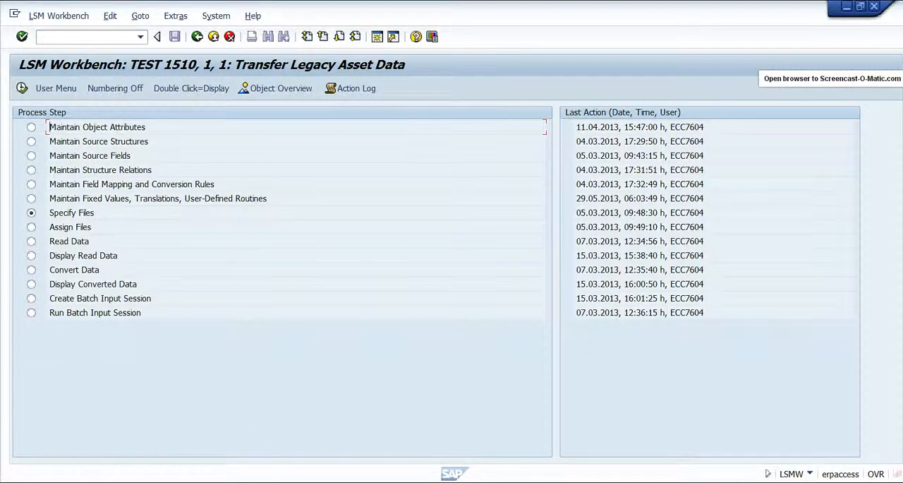
- Display the project's reusable rules, view the properties of the TEST fixed value, and cancel without changing it
click(70, 184)
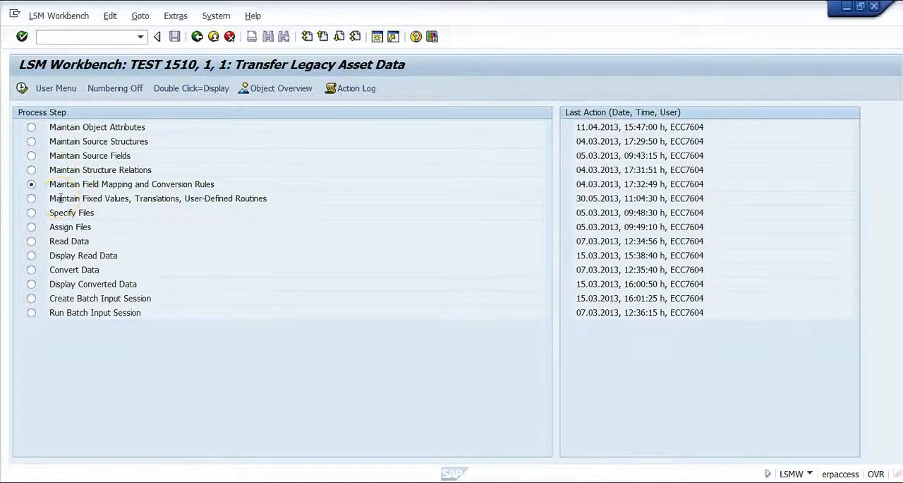
double_click(61, 201)
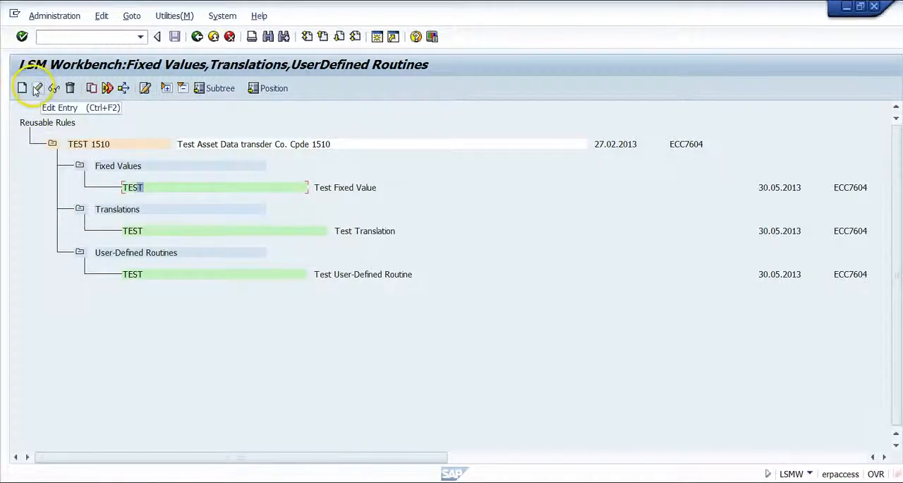
click(36, 88)
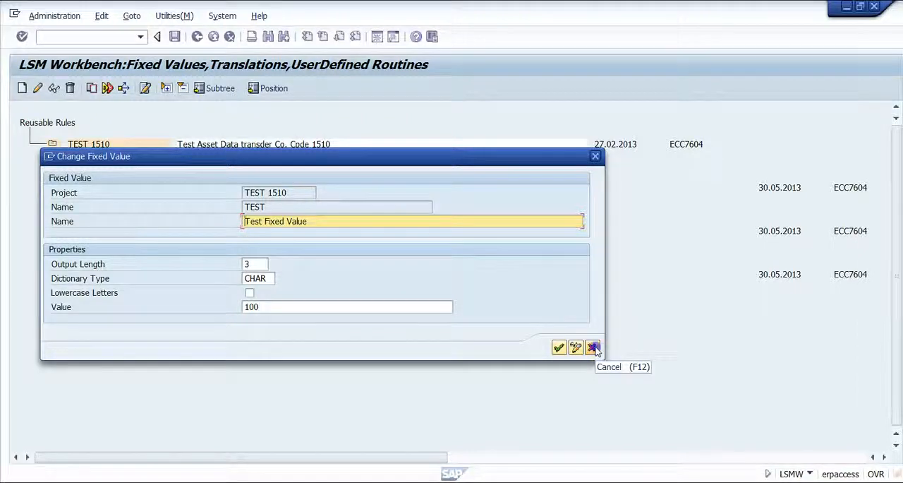
click(592, 347)
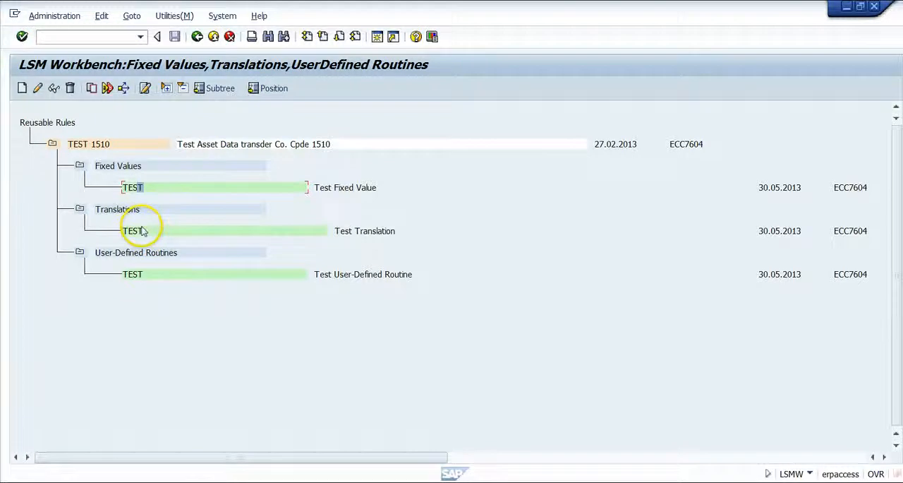
- View the TEST translation's source and target field settings, then return to the process steps
click(145, 235)
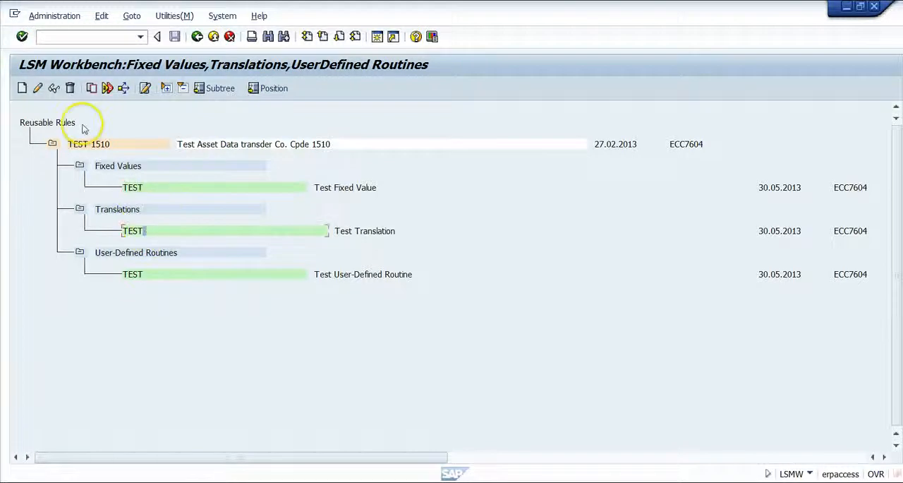
click(38, 93)
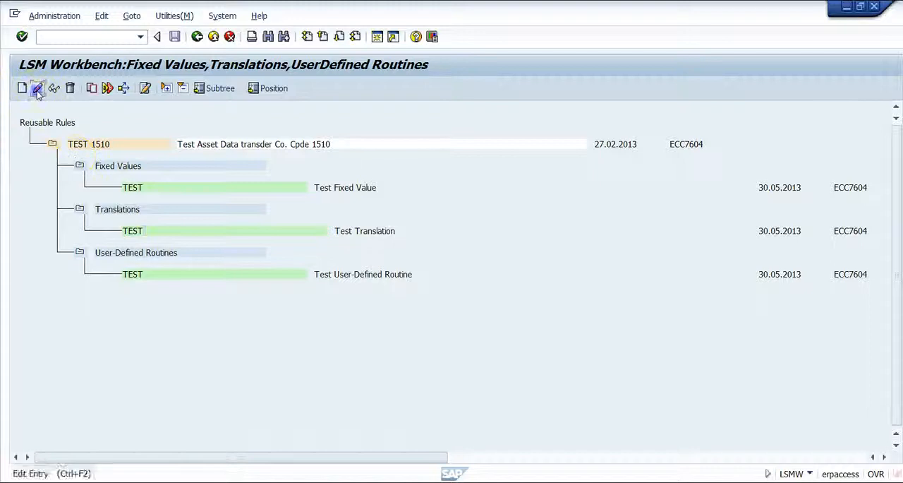
double_click(151, 224)
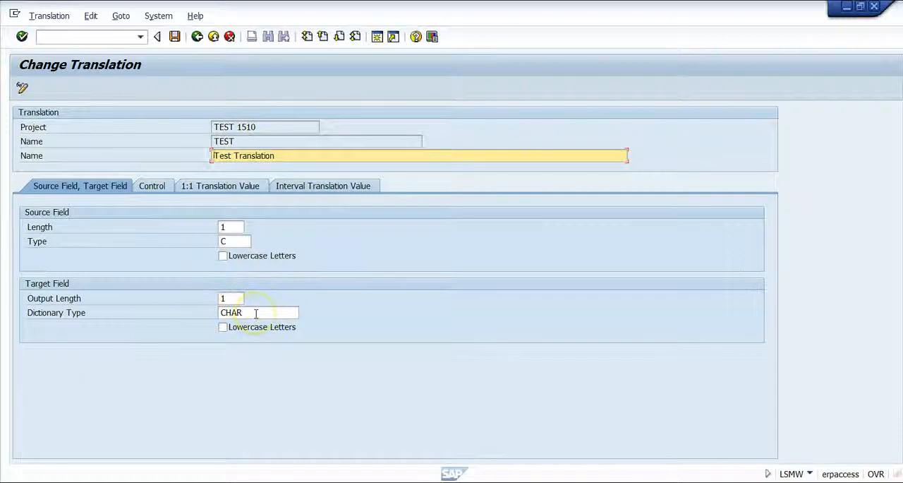
click(197, 37)
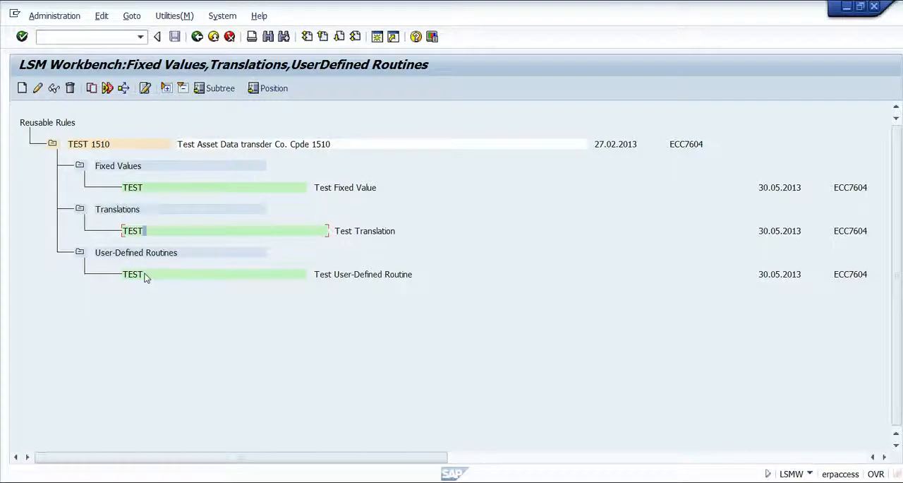
click(198, 37)
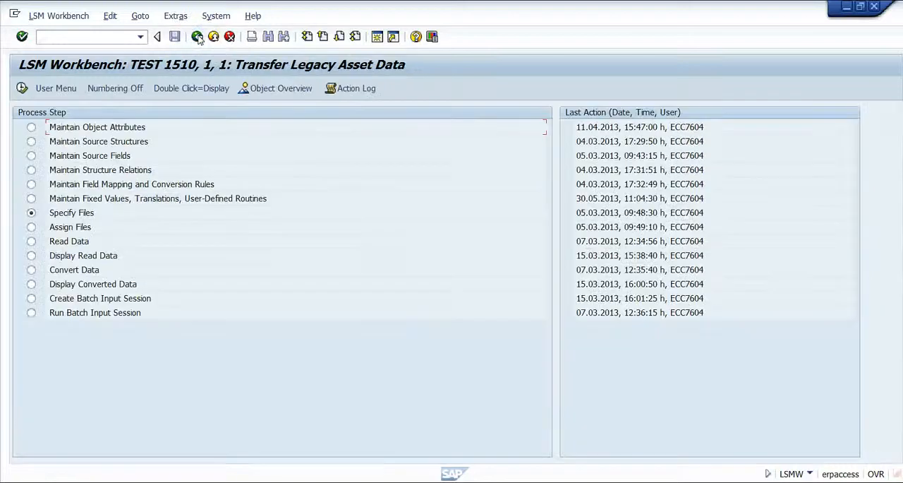
- Open the field mapping and conversion rules in change mode and view the source fields assignable to BALTD-ANLKL, without assigning one
double_click(94, 184)
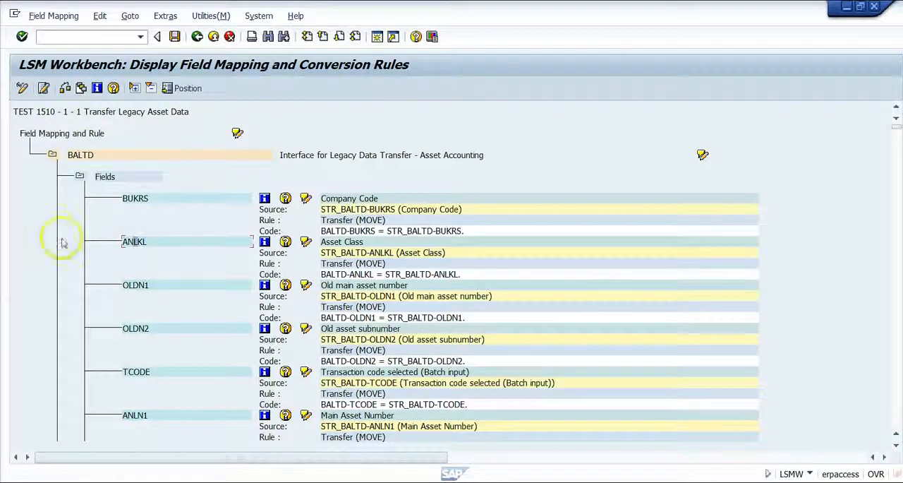
click(22, 88)
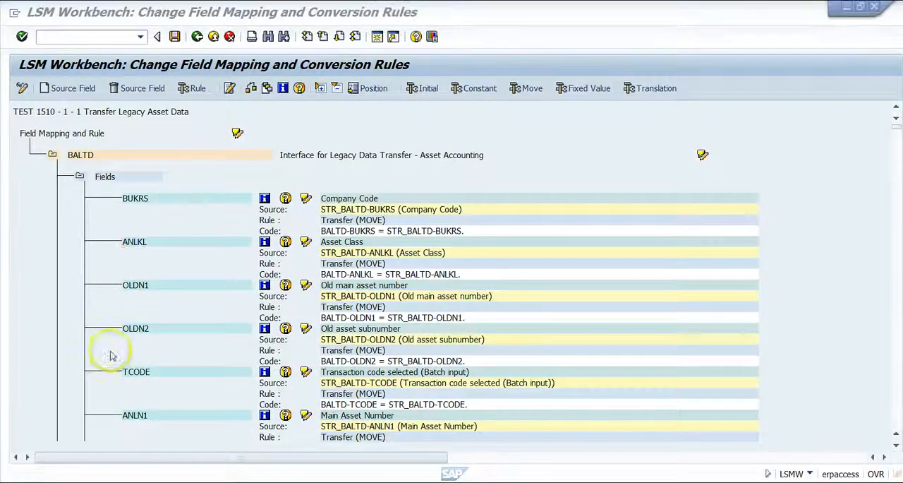
click(202, 244)
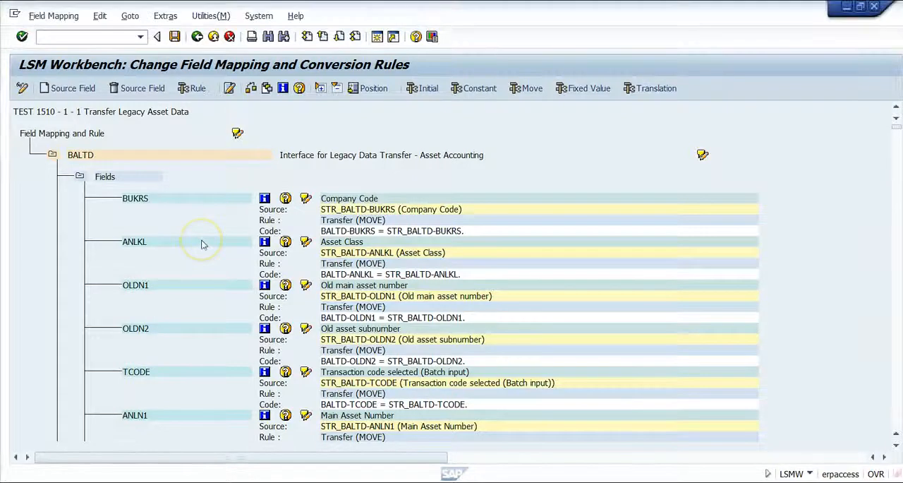
click(49, 90)
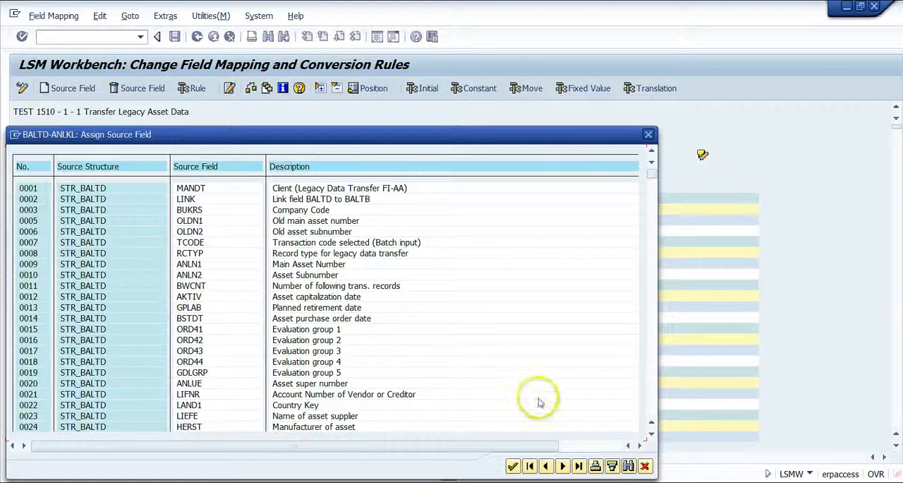
click(645, 466)
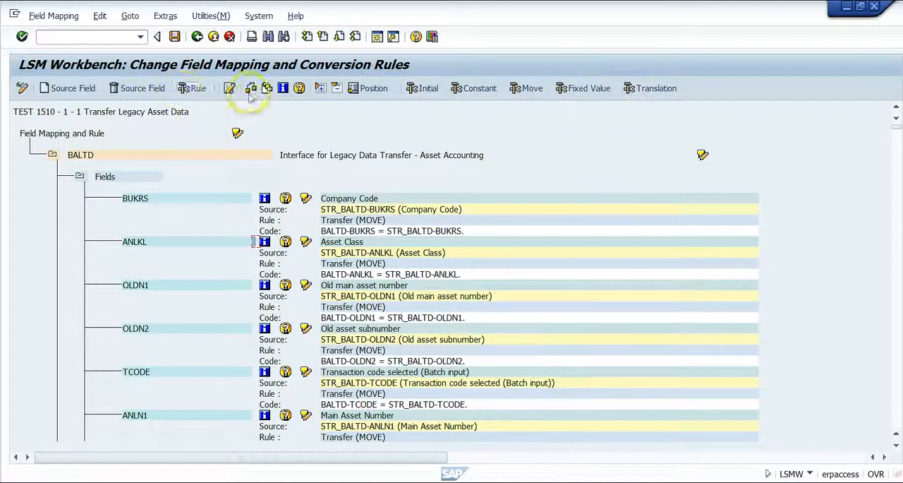
- View the project's fixed values available for target field BALTD-ANLKL, then cancel the selection
click(587, 90)
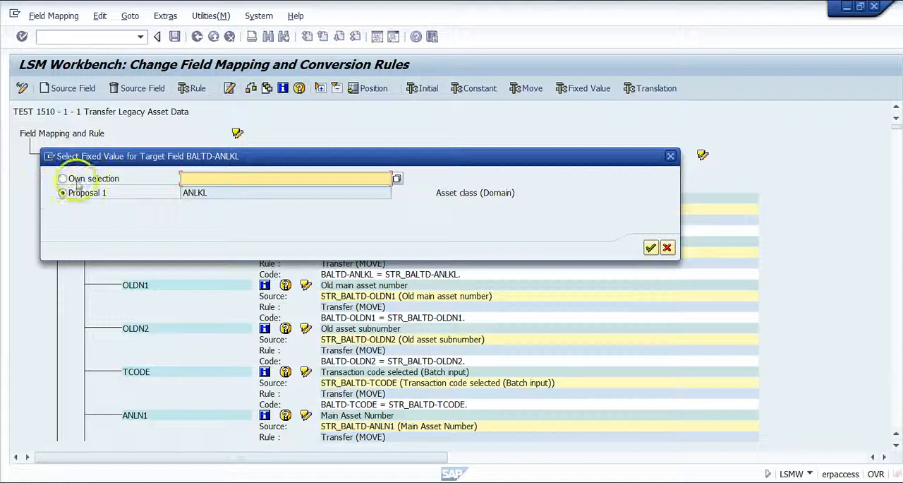
click(397, 178)
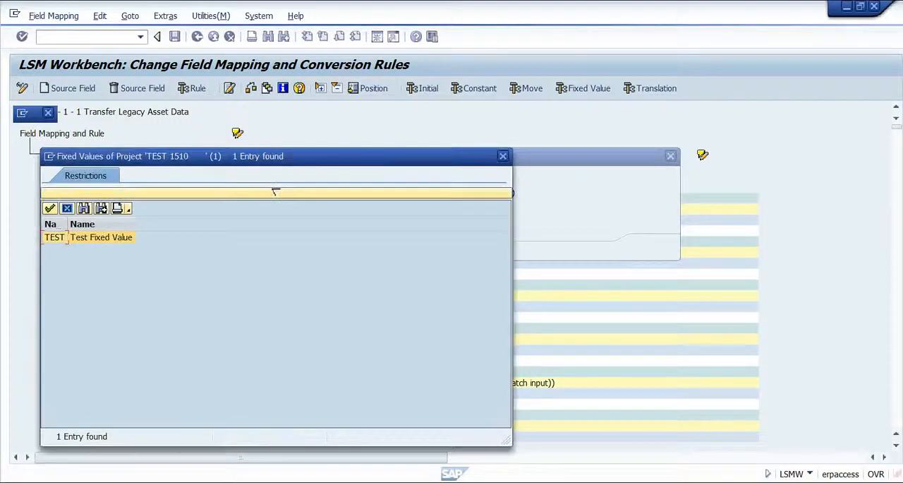
click(116, 243)
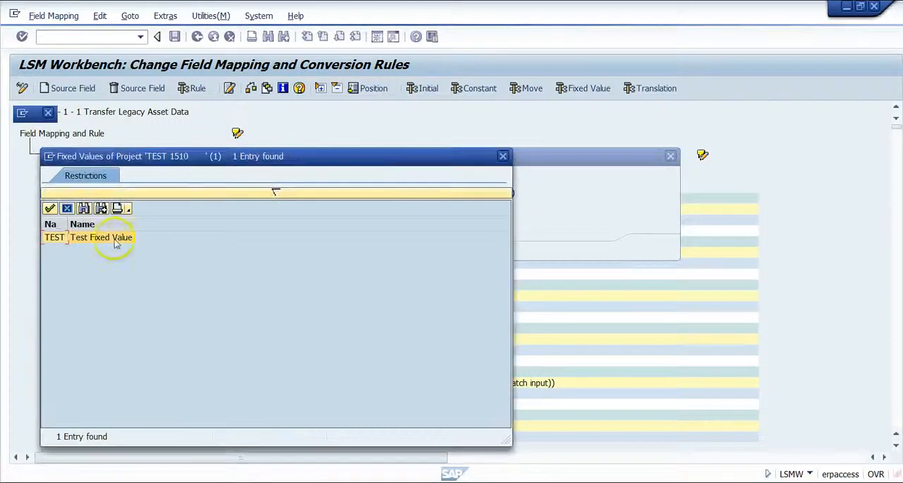
click(503, 156)
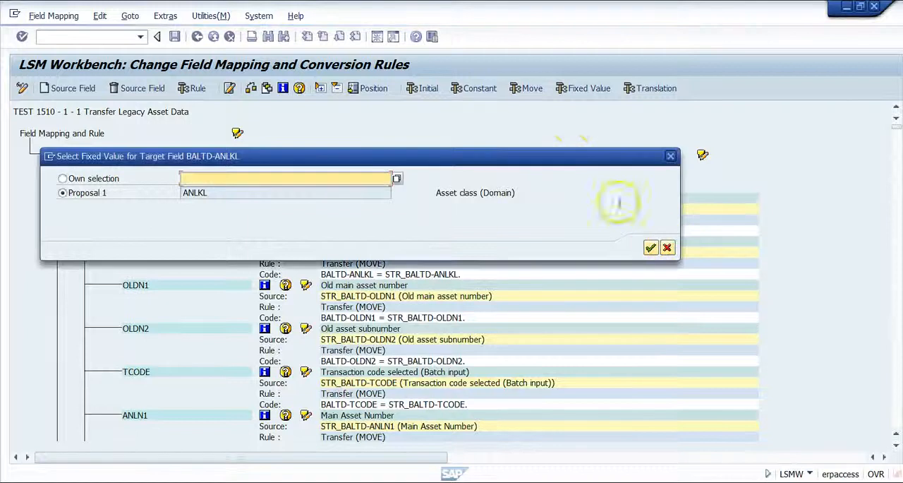
click(667, 247)
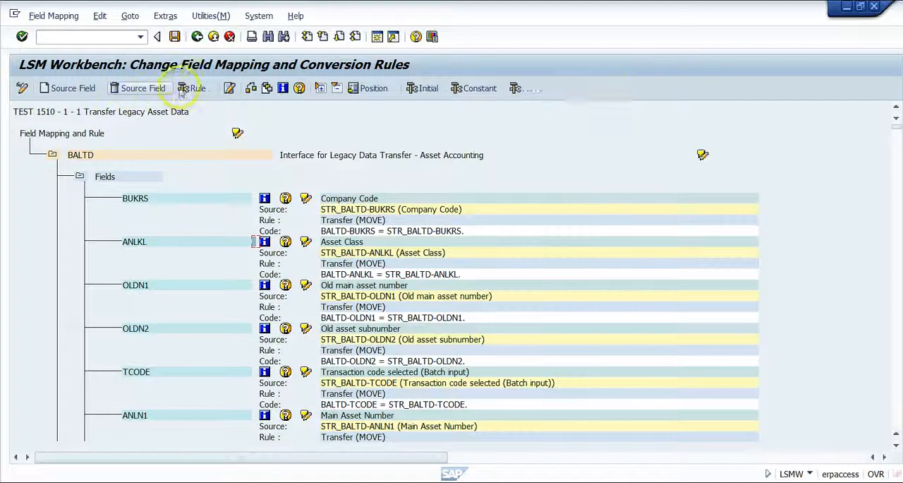
- View the conversion rules available for BALTD-ANLKL, mark User-Defined Routine (Reusable), and close the choice without applying it
click(198, 92)
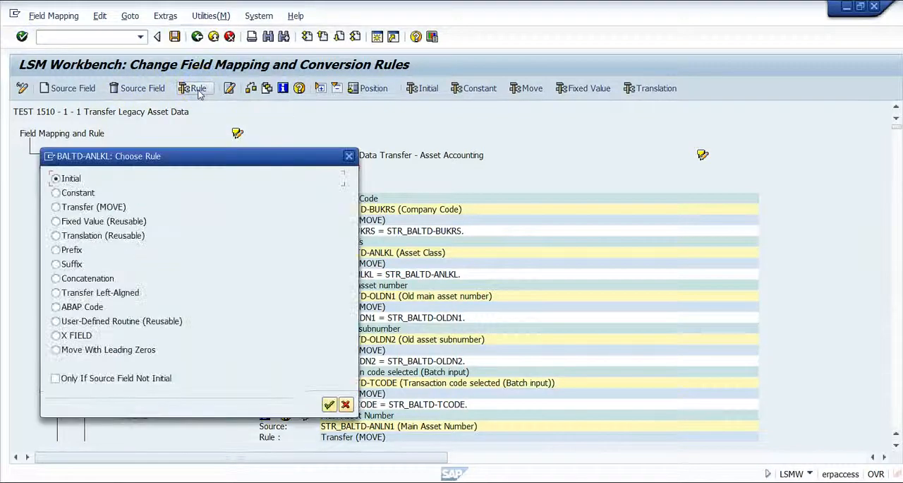
click(56, 321)
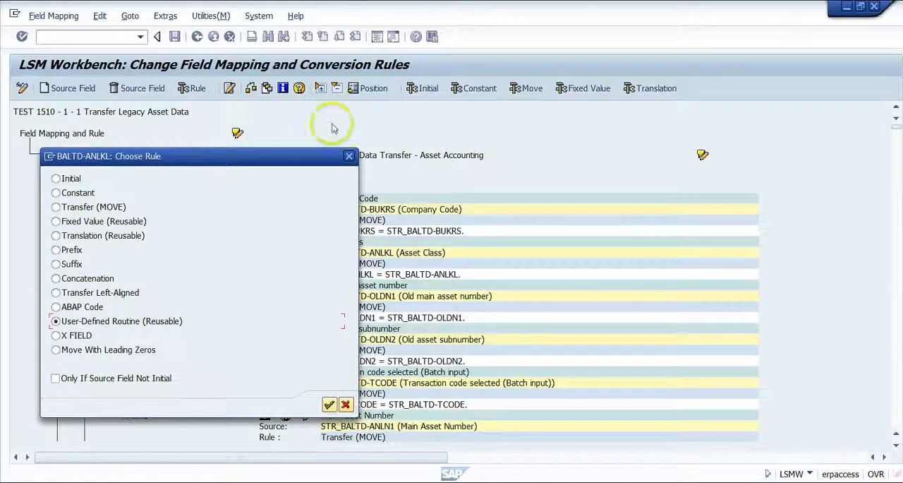
click(348, 156)
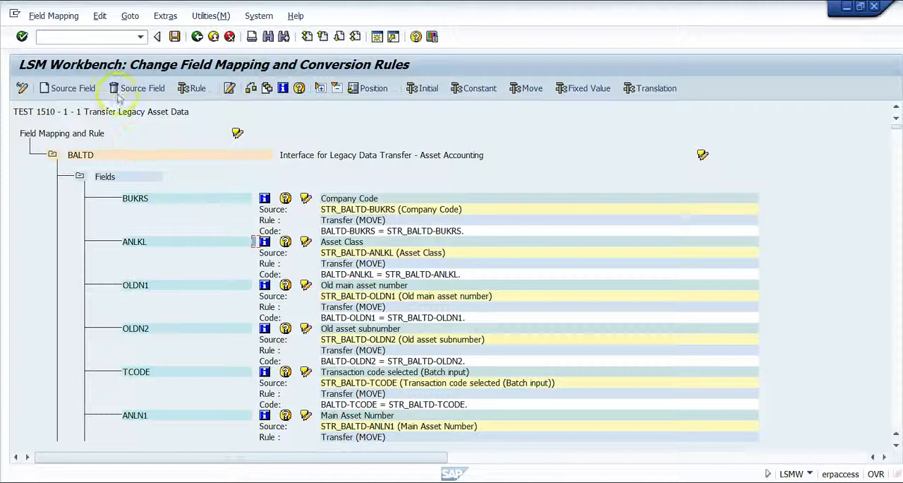
- Review the Auto-Field Mapping settings and cancel without running the mapping
click(167, 15)
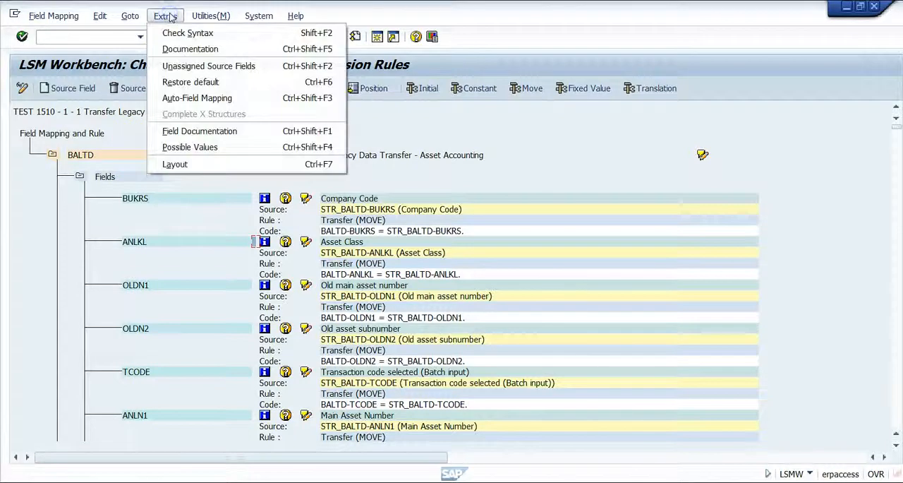
click(192, 99)
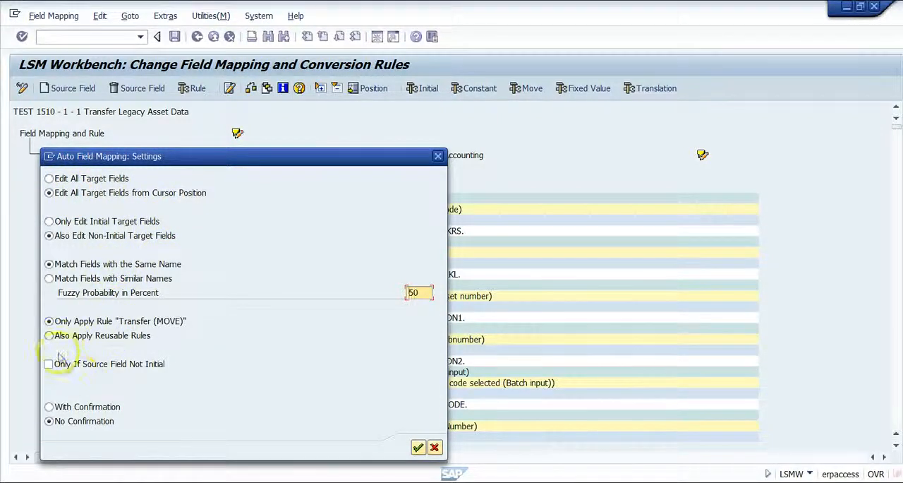
click(434, 447)
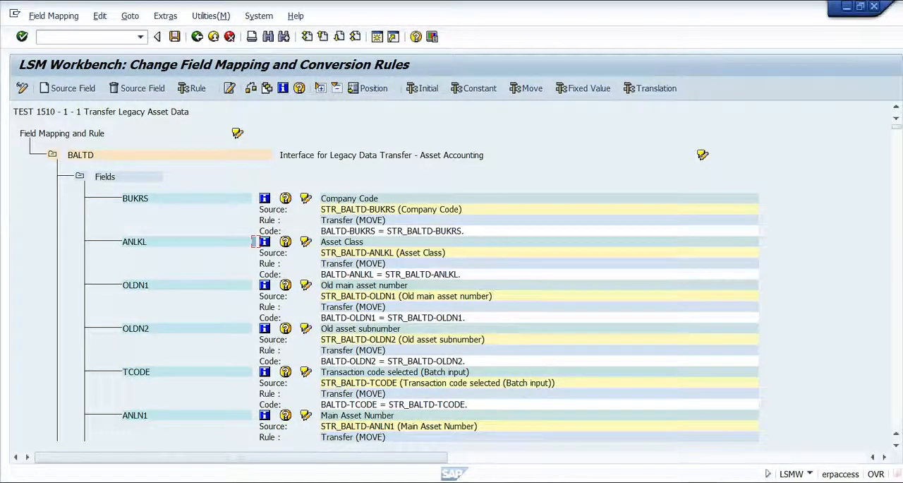
- Look through the mapping rules of the further BALTD fields, then return to the process steps
click(898, 415)
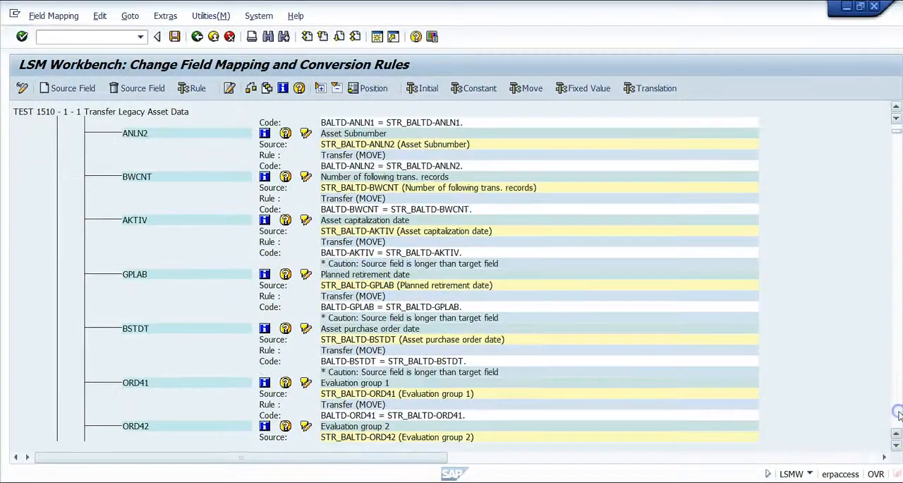
click(898, 415)
click(897, 415)
click(897, 414)
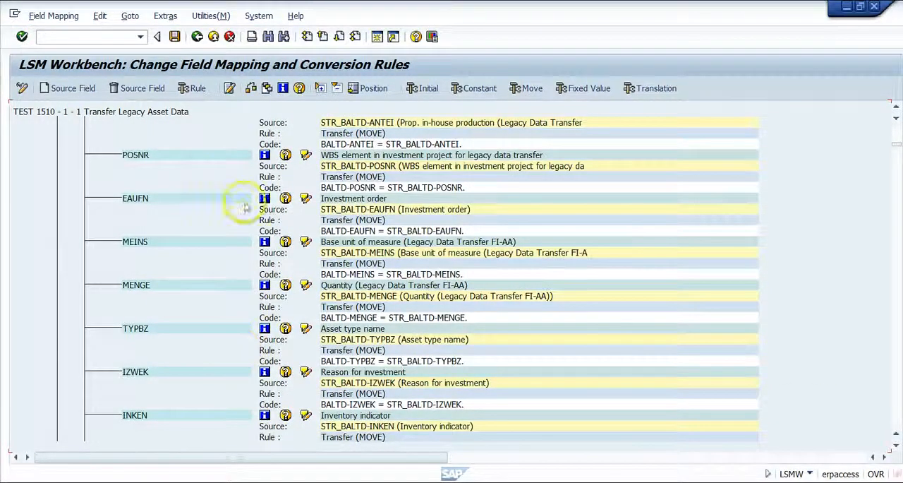
click(214, 37)
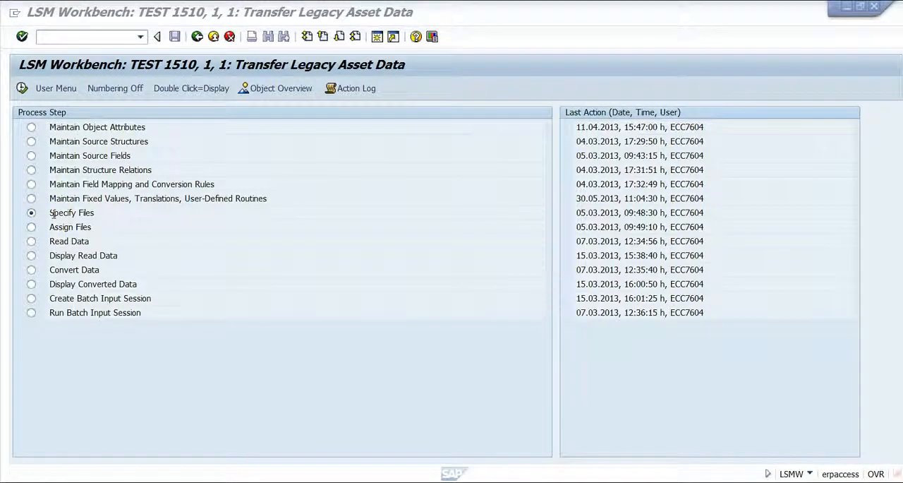
- Review the Specify Files settings for legacy, imported and converted data, switch to change mode, and return to the process steps
click(64, 213)
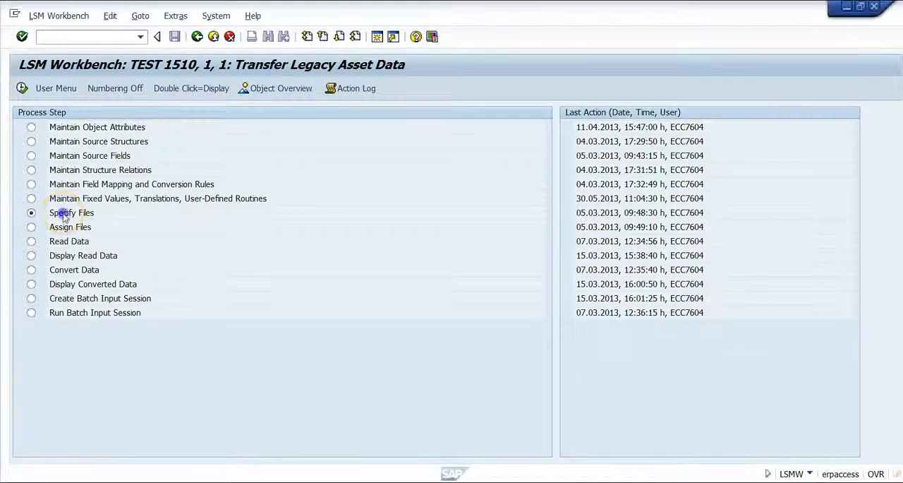
double_click(63, 213)
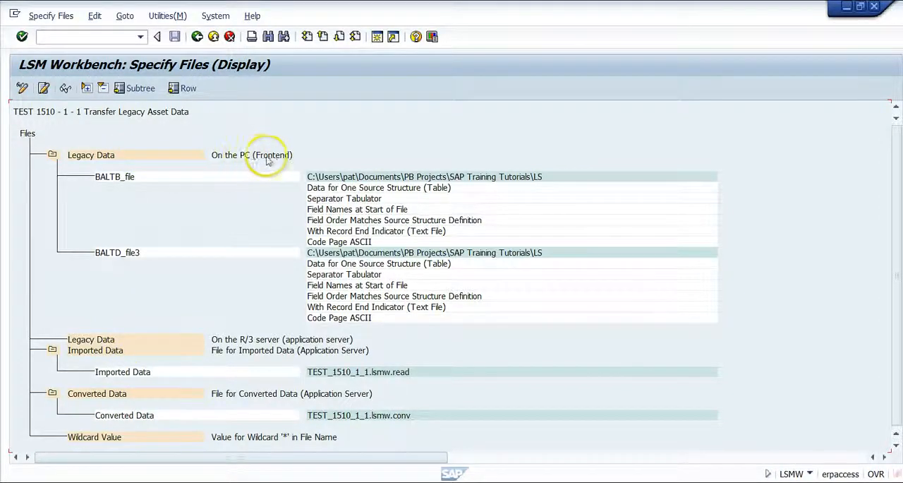
click(129, 342)
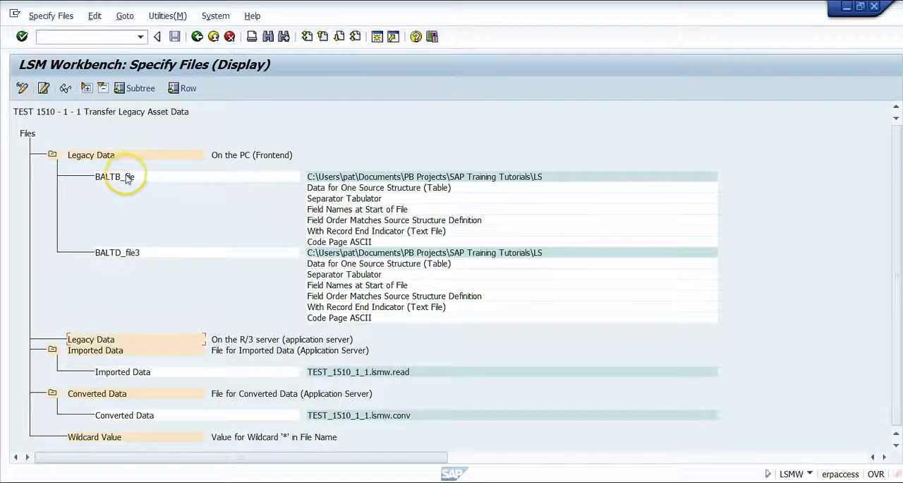
click(21, 87)
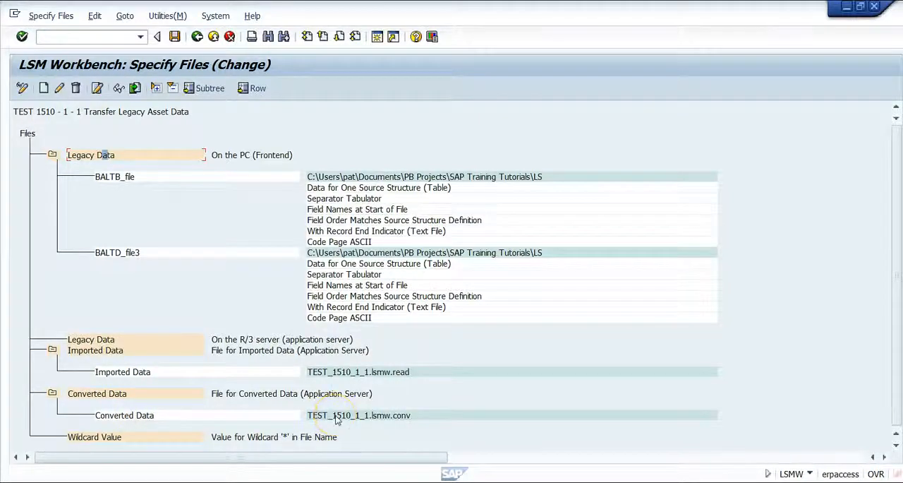
click(214, 37)
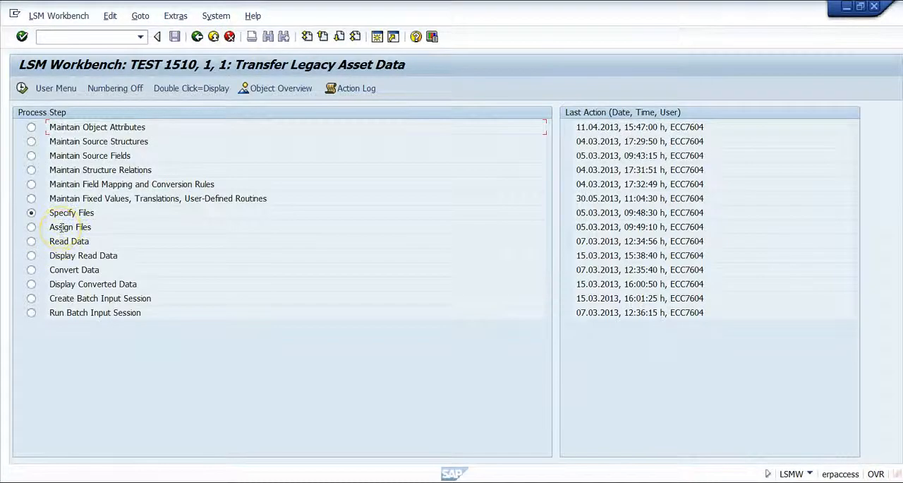
- Review the file assignments of STR_BALTD and STR_BALTB and the Read Data selection parameters, leaving both without changes
double_click(62, 228)
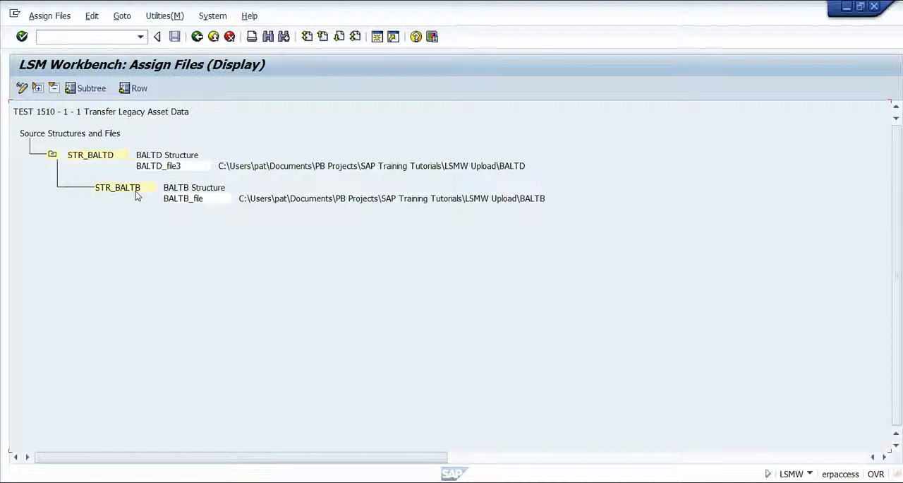
click(214, 37)
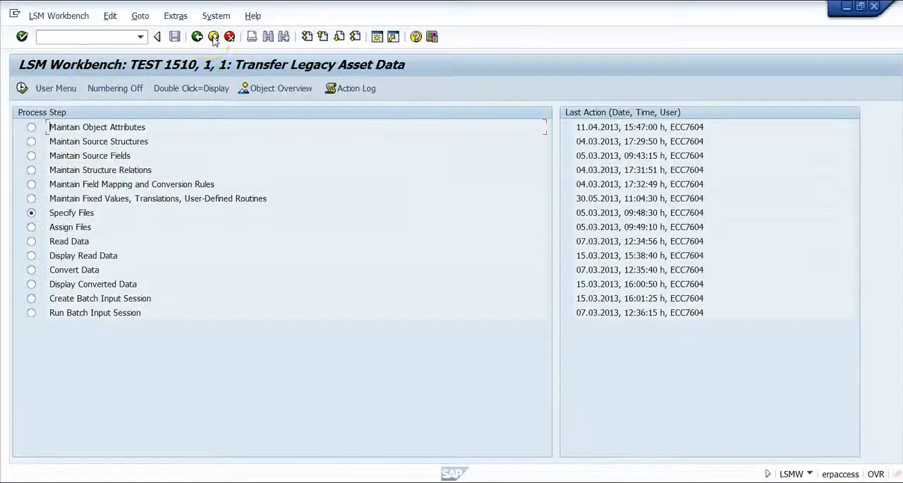
double_click(62, 242)
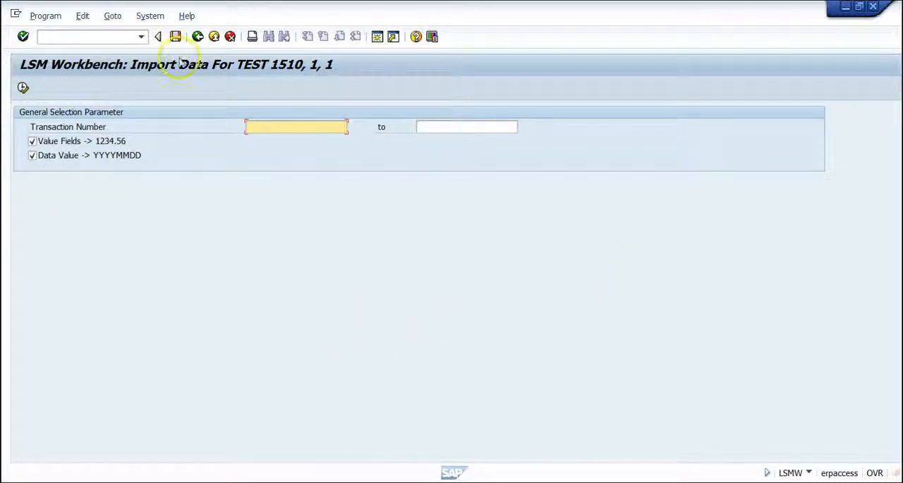
click(216, 39)
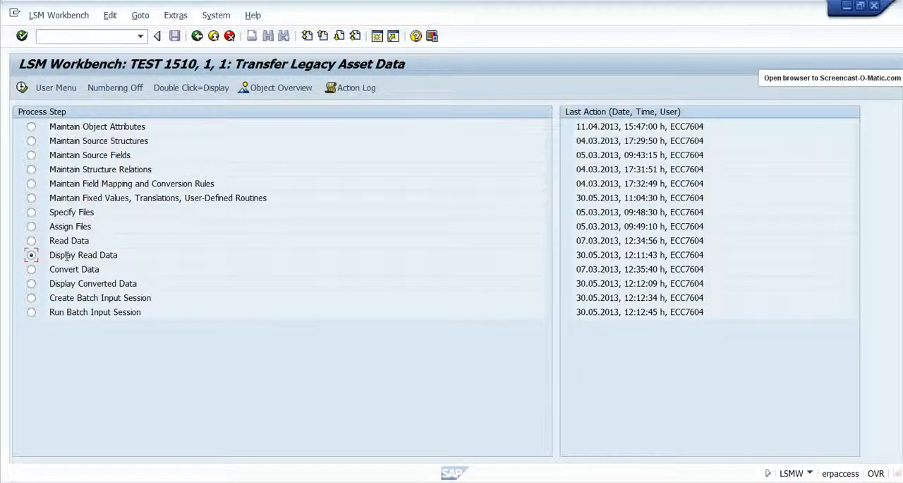
- Display all lines of the read data, inspect the field contents of the first STR_BALTD record, and return to the process steps
double_click(62, 254)
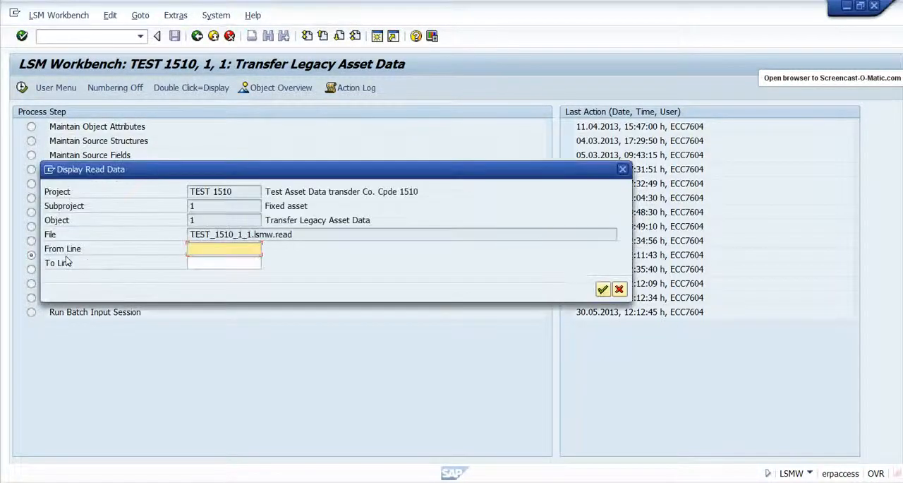
click(193, 251)
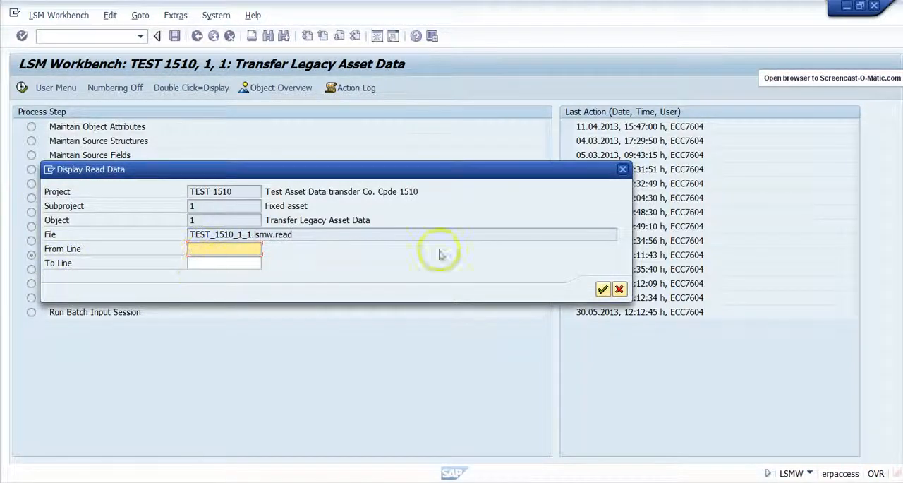
click(602, 291)
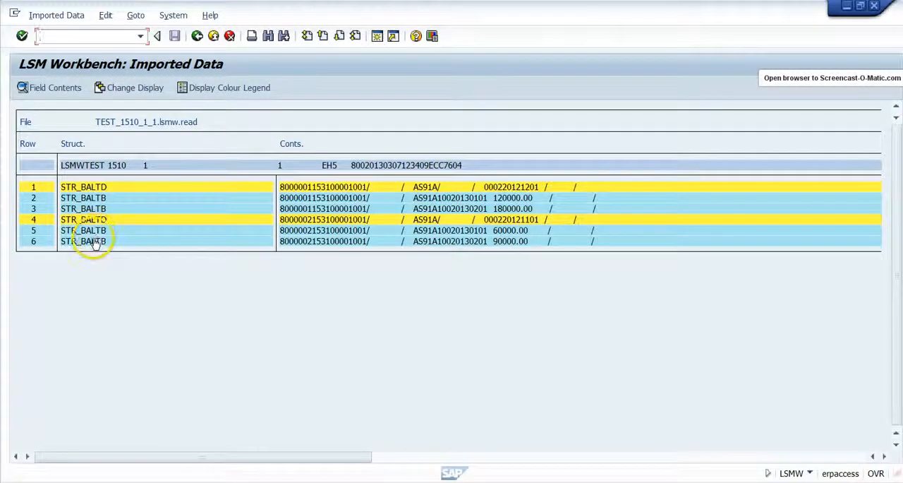
double_click(95, 189)
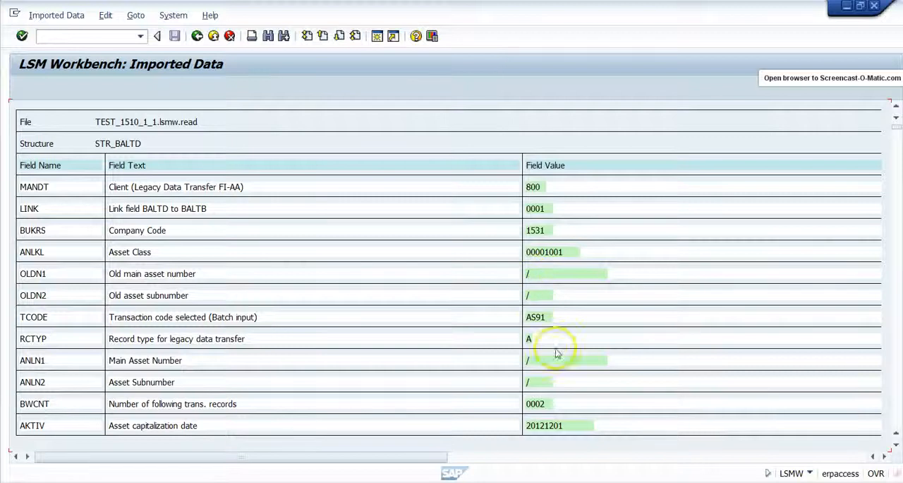
click(213, 37)
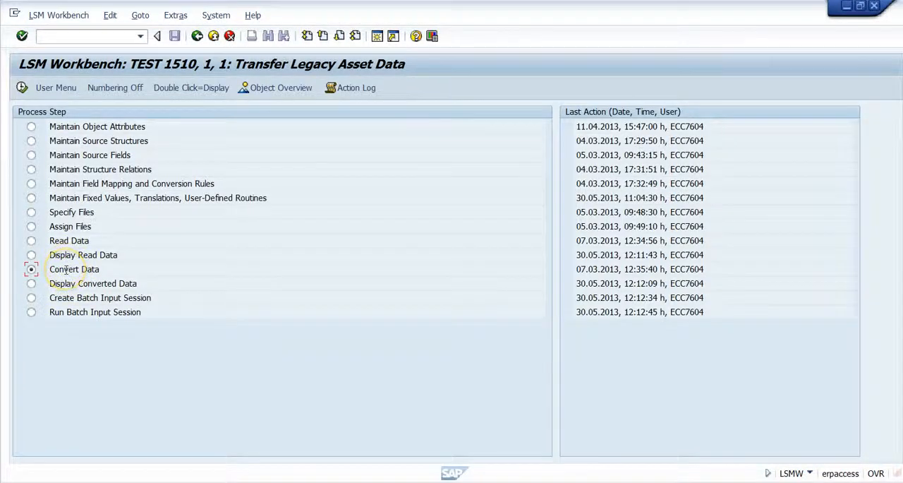
- View the Convert Data selection parameters without executing, and display the converted data file without a line restriction
double_click(66, 274)
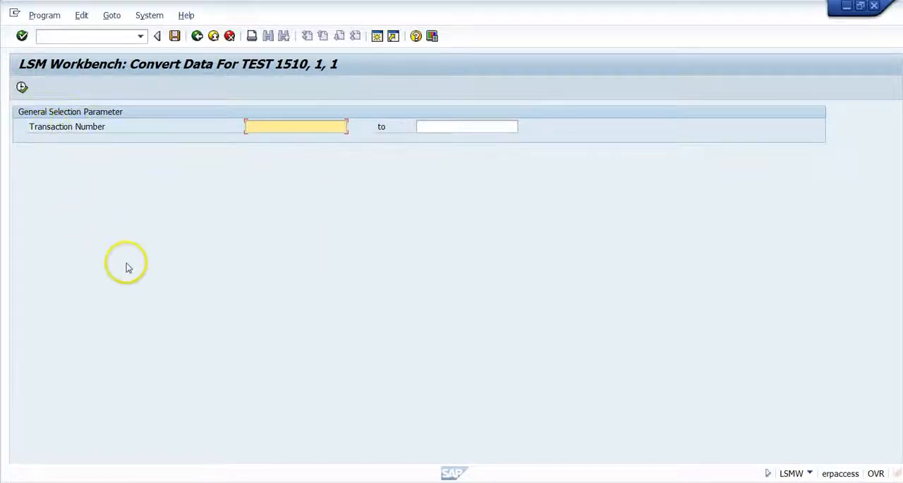
click(215, 36)
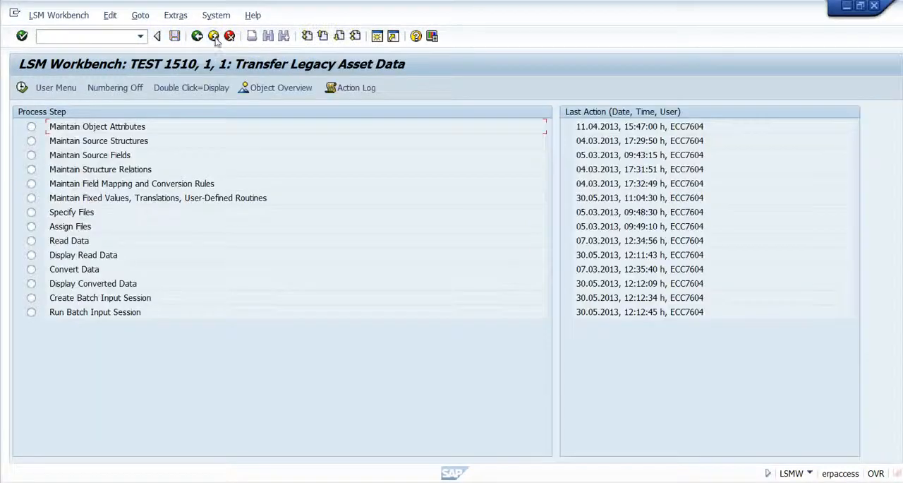
double_click(77, 283)
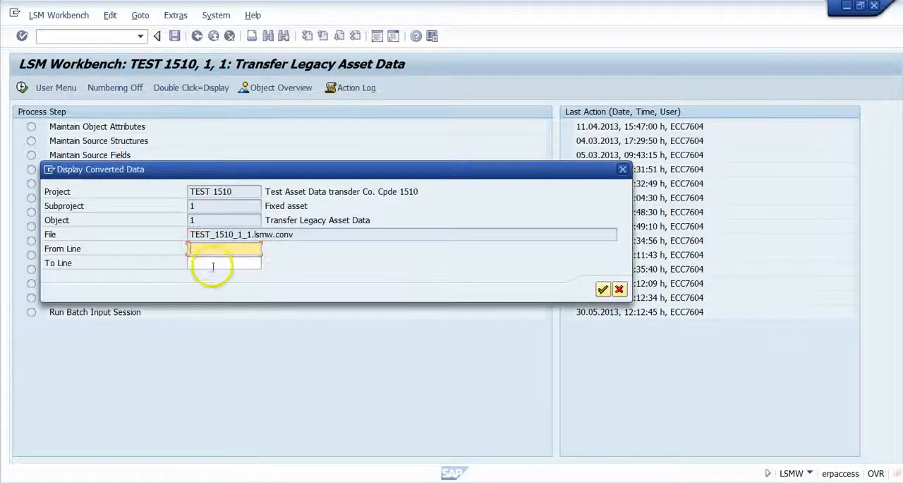
click(602, 290)
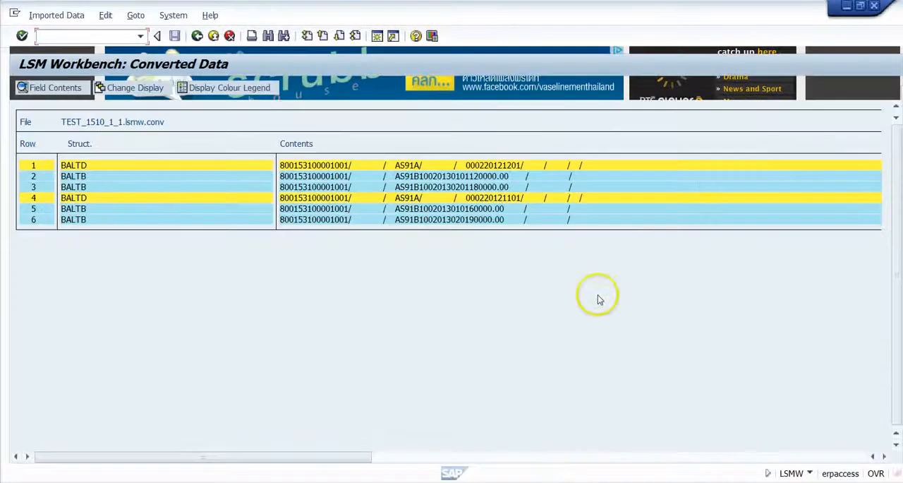
- Examine the field values of the first converted BALTD record, and return to the process steps
click(79, 166)
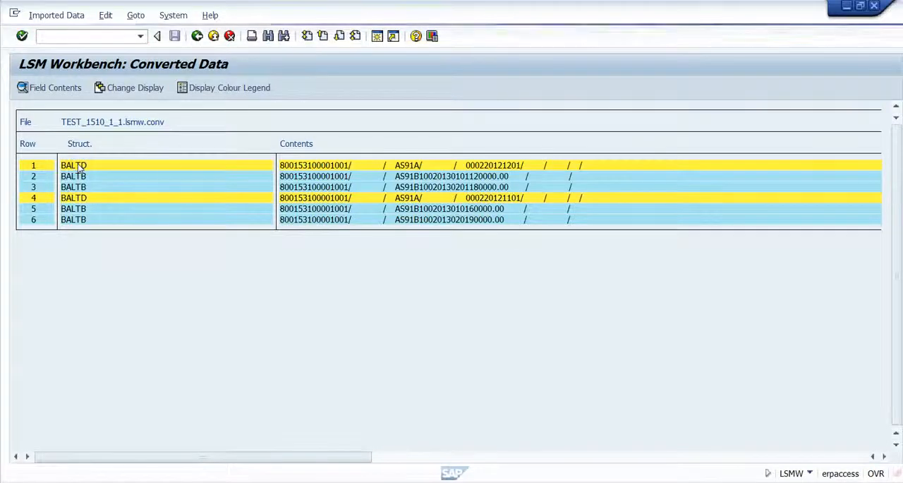
click(80, 167)
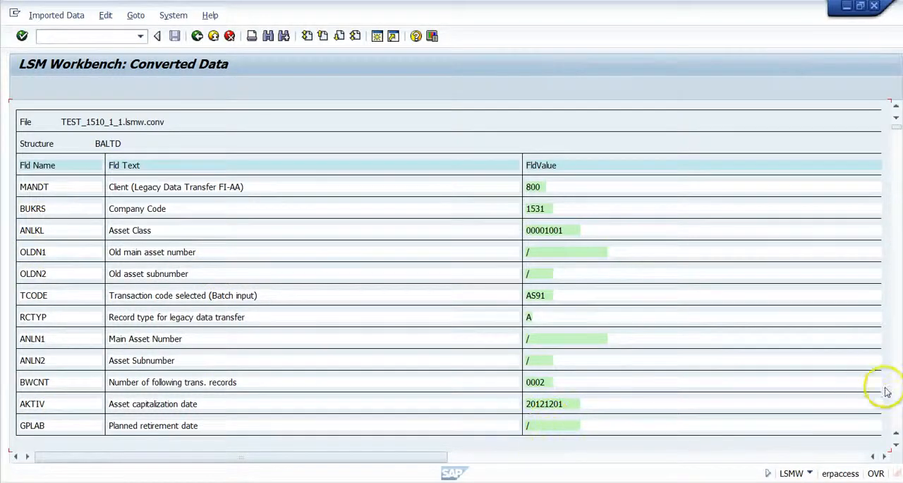
click(896, 410)
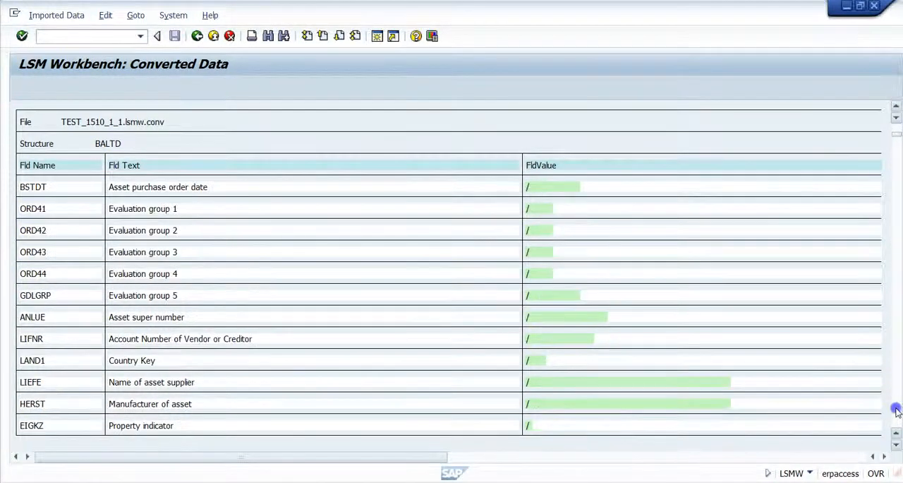
click(896, 411)
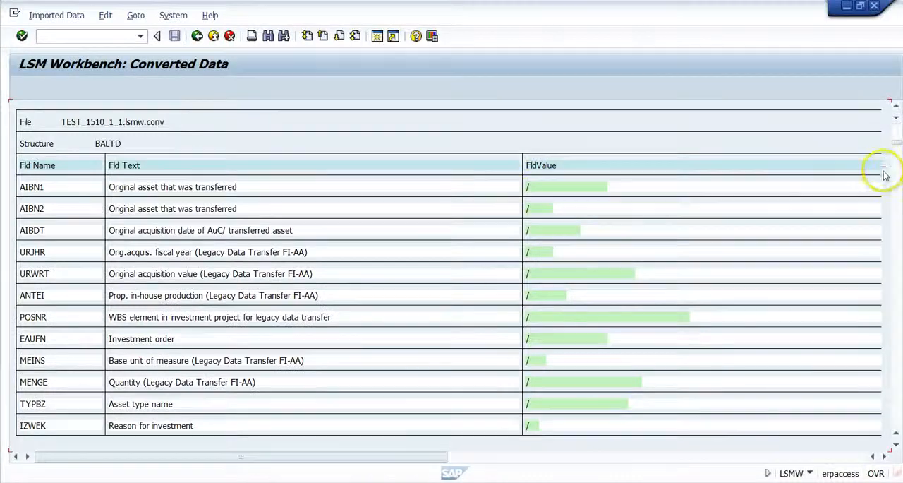
click(898, 133)
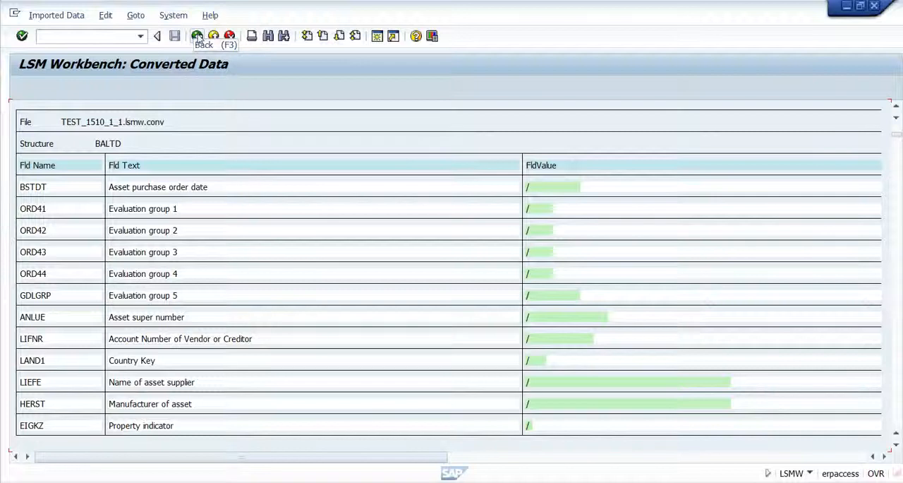
click(197, 37)
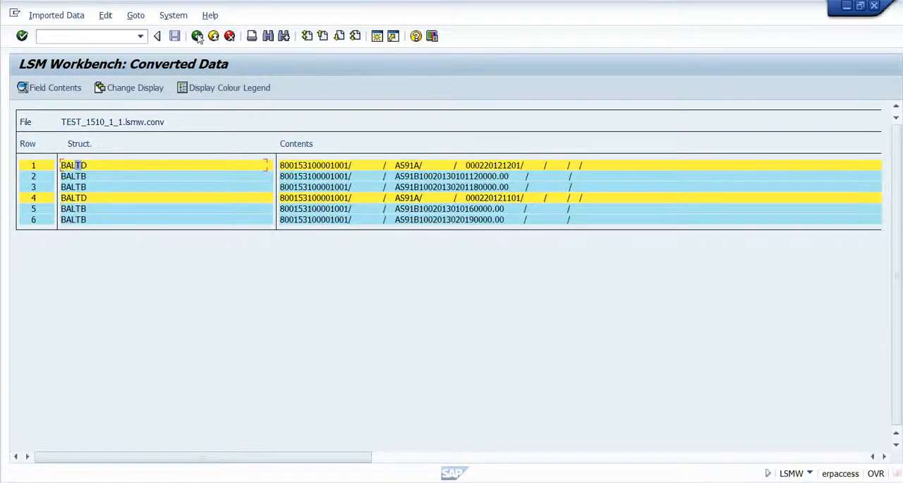
click(198, 37)
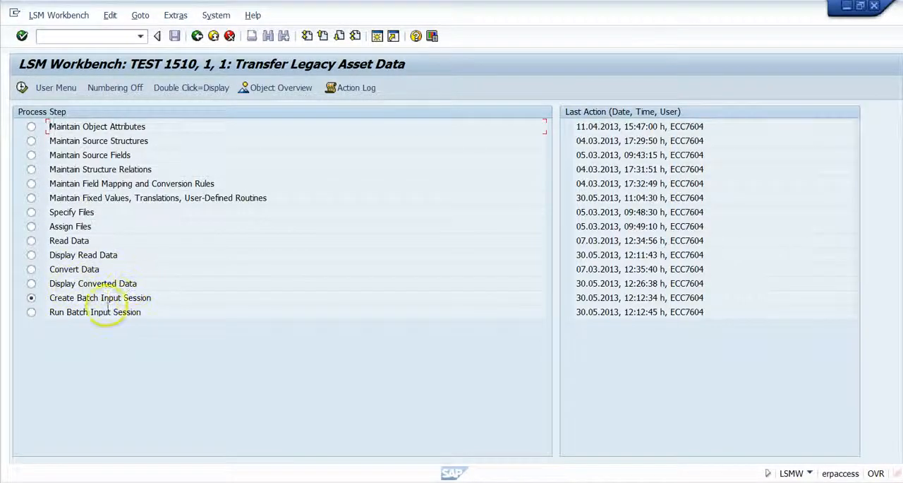
- Review the Create Batch Input Session options, mark Test run without DB update and Transaction run in foreground, clear both and leave without executing
double_click(67, 299)
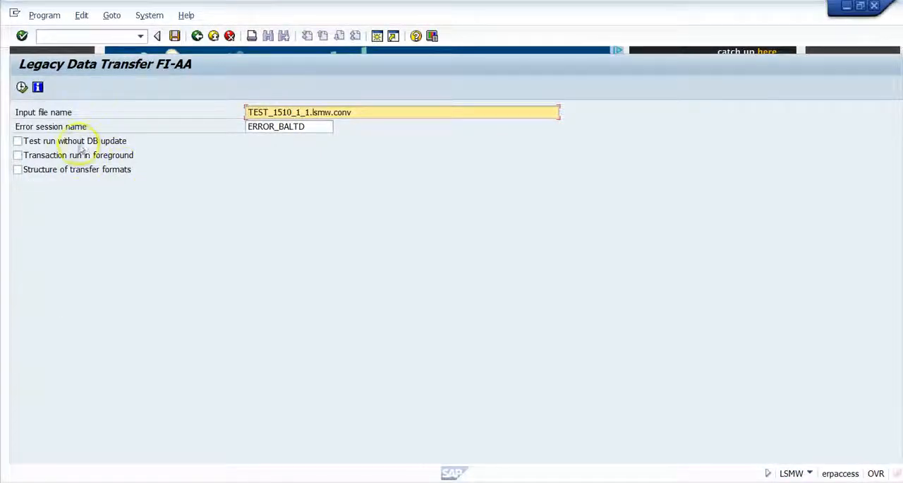
click(18, 142)
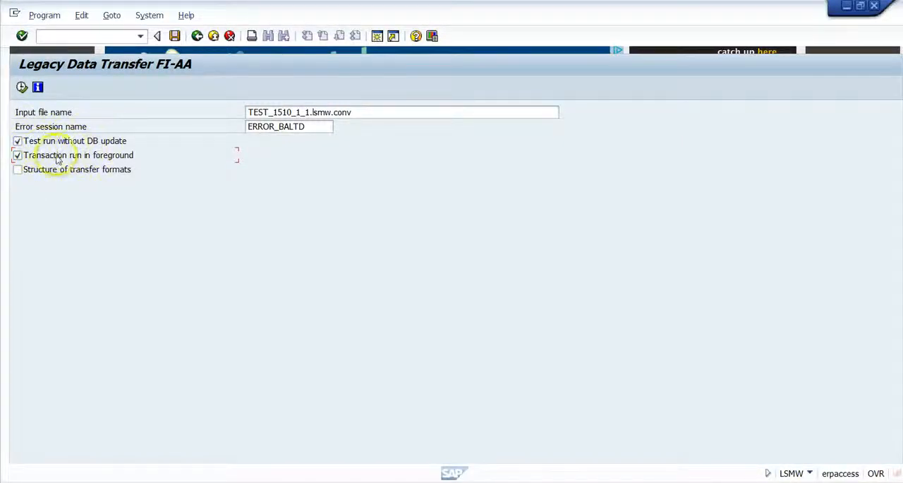
click(17, 141)
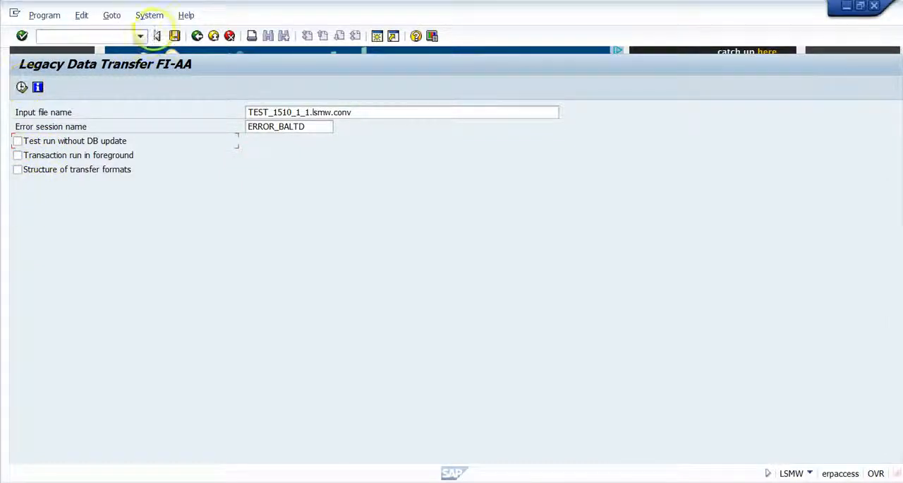
click(197, 36)
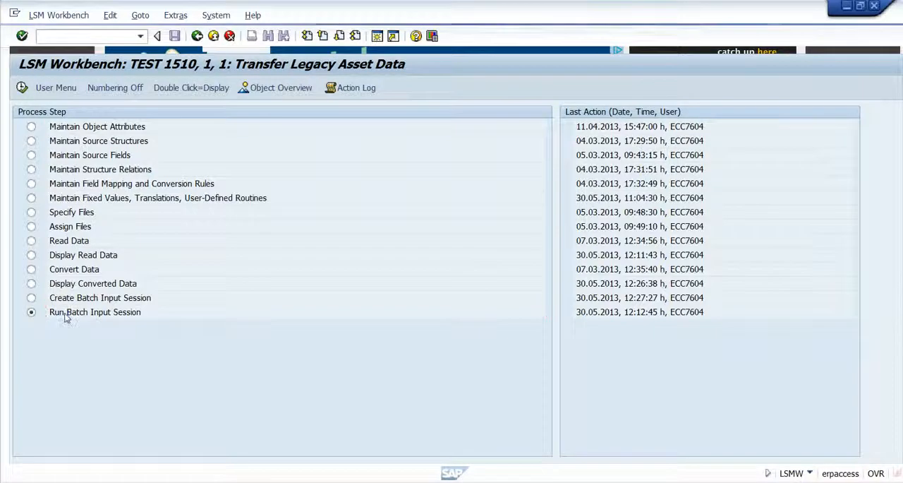
- View the batch input session overview for running the session, and return to the process steps
double_click(67, 316)
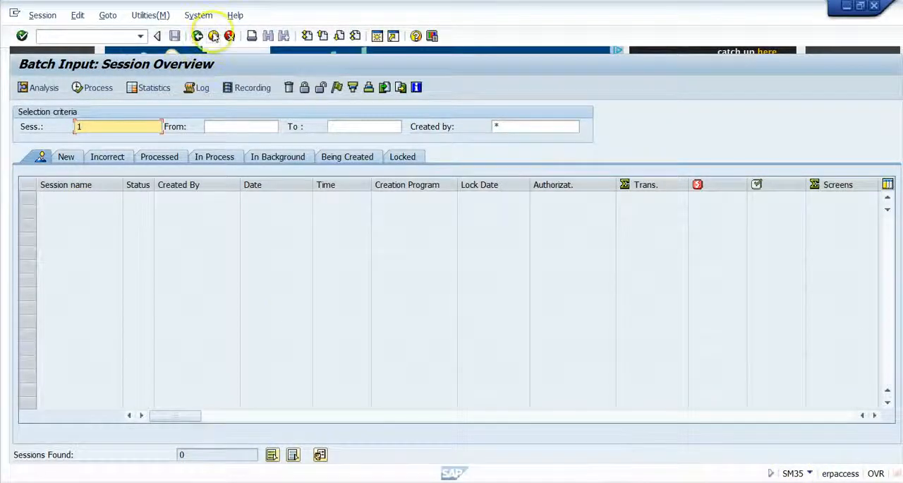
click(213, 36)
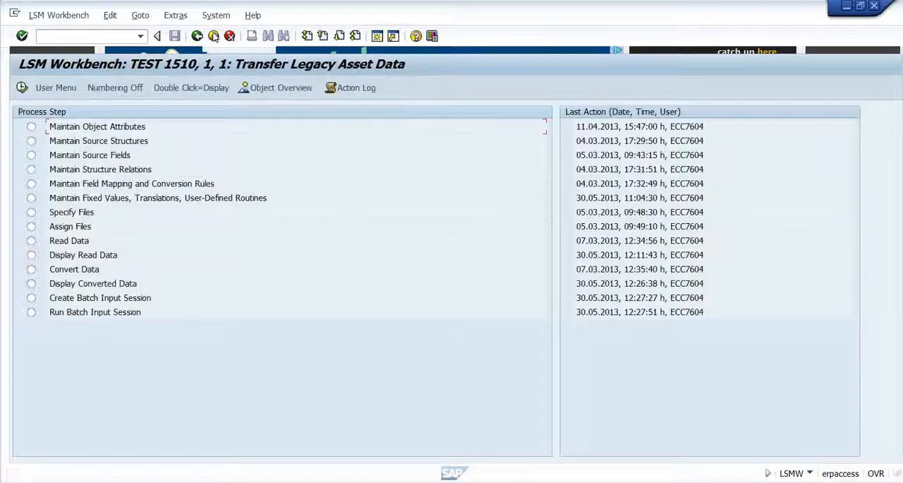